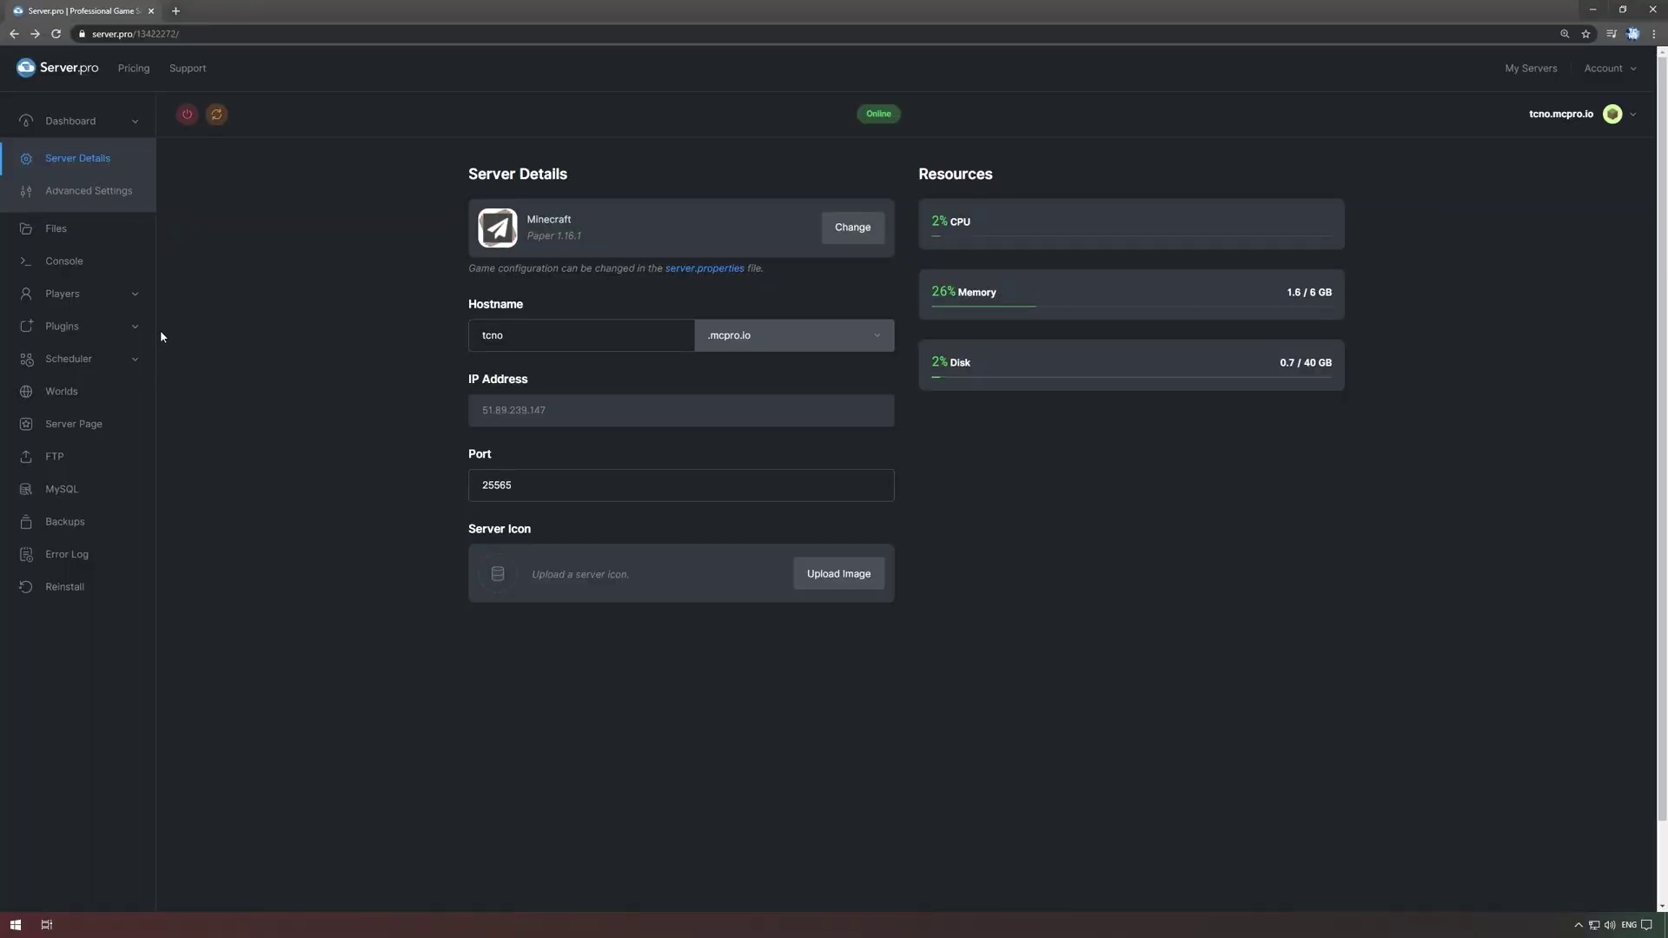
Search the plugin browser for 'Light Cleaner', install its latest version, and restart the server.
left_click(139, 332)
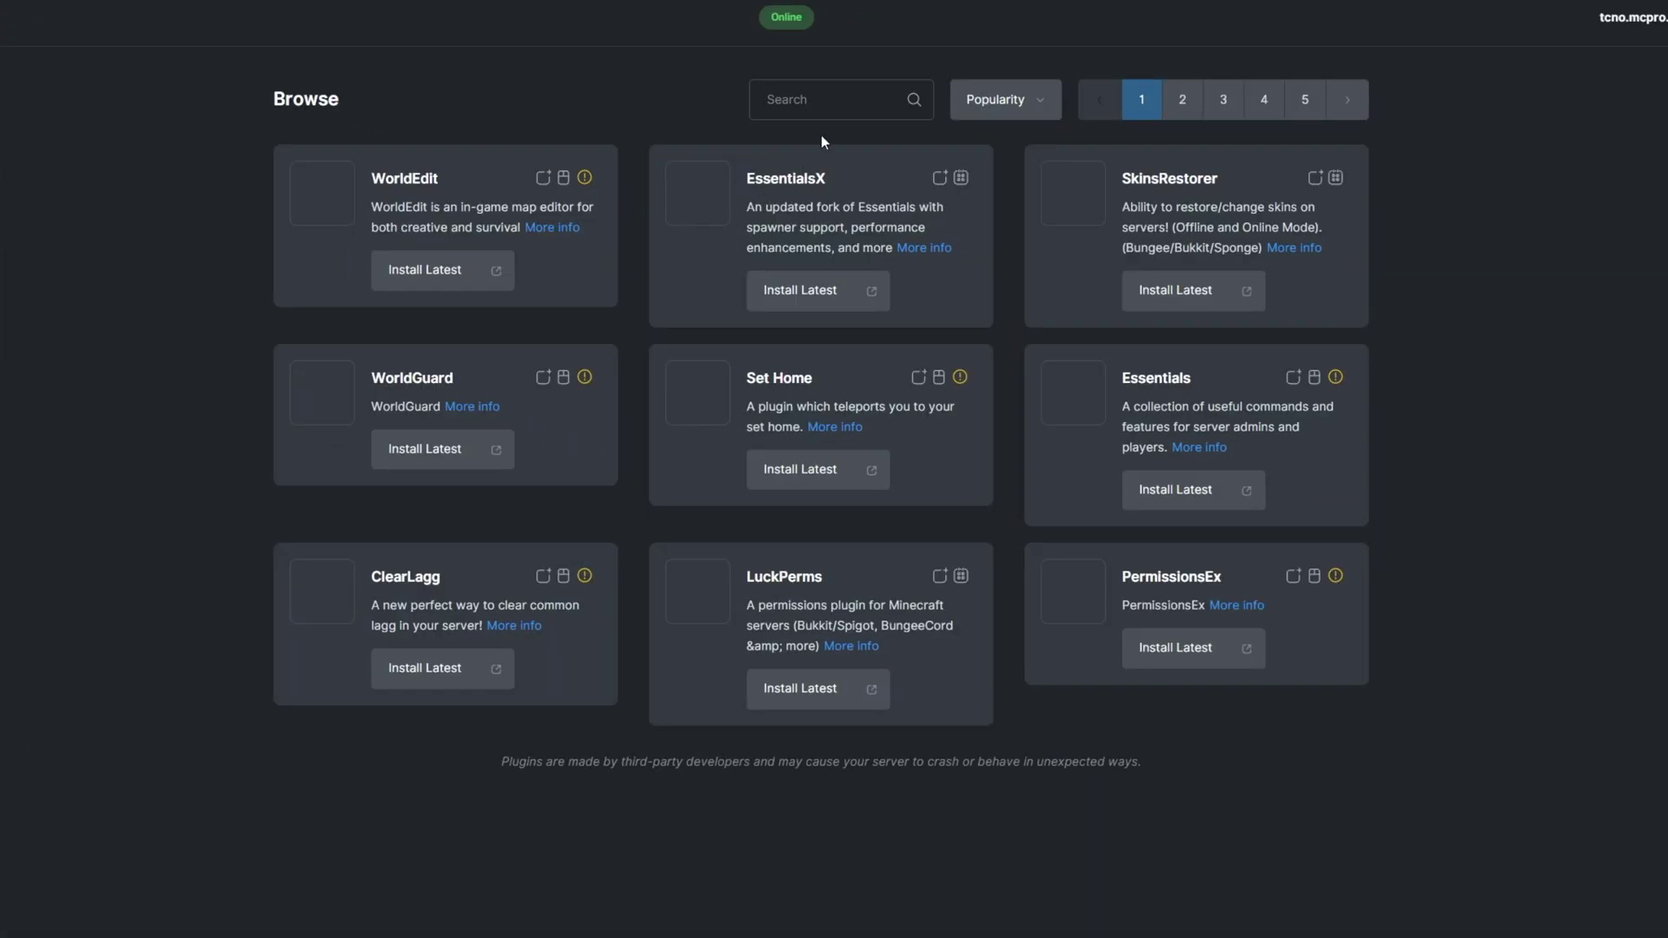
left_click(908, 181)
type("Light Cleaner")
key("Return")
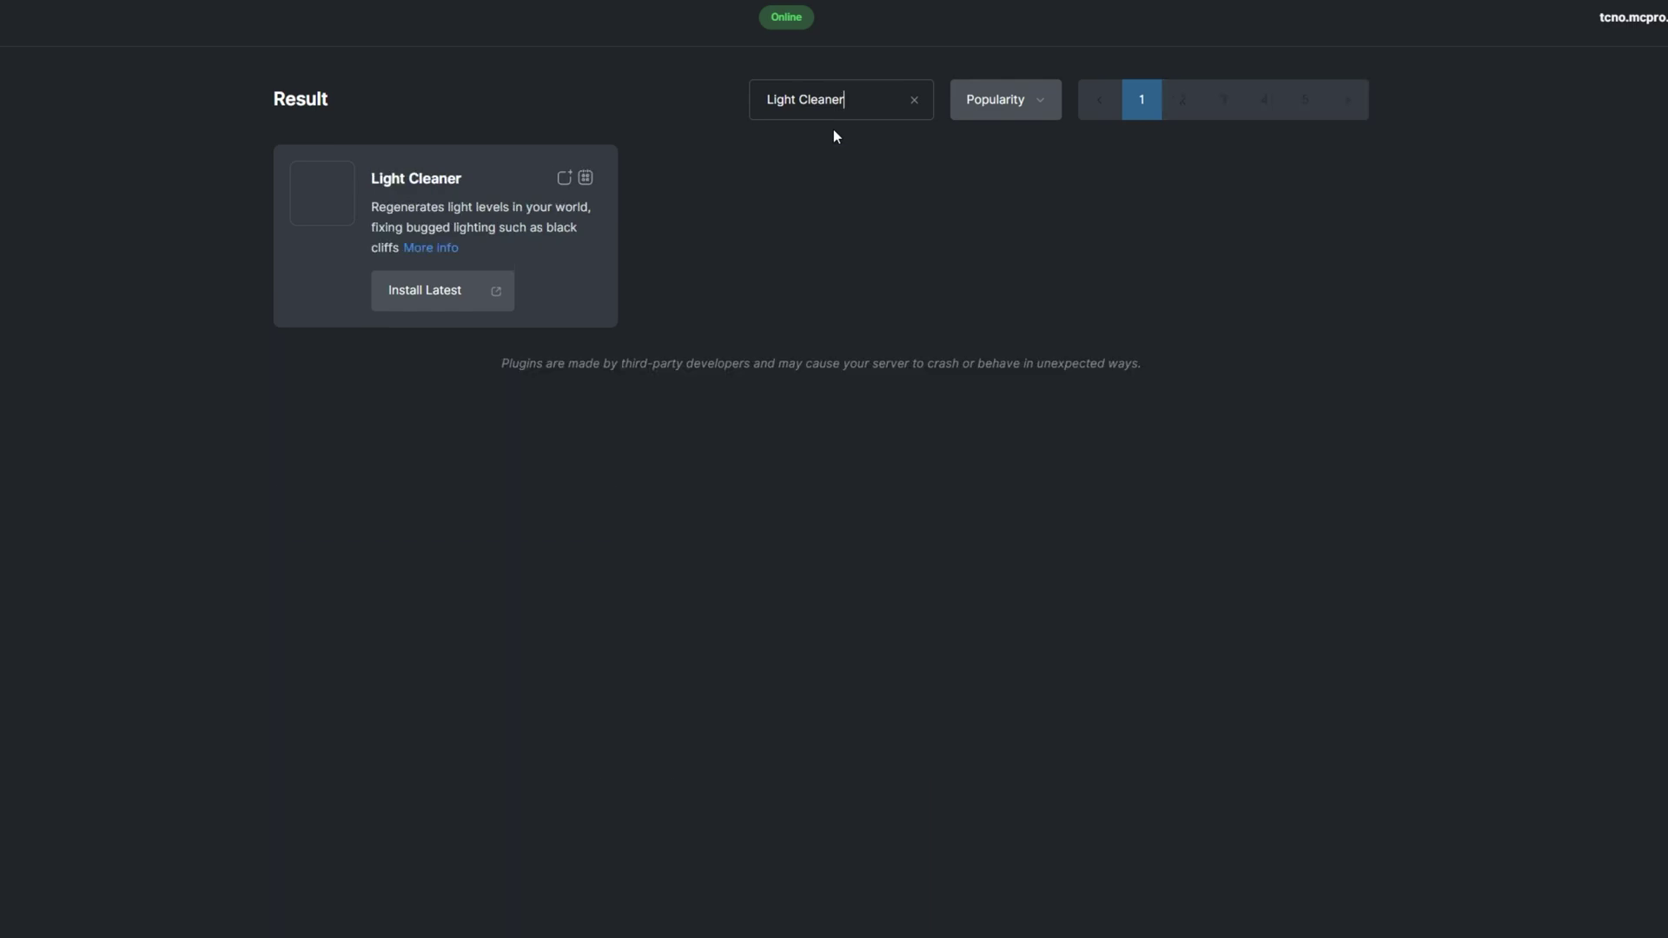
left_click(423, 290)
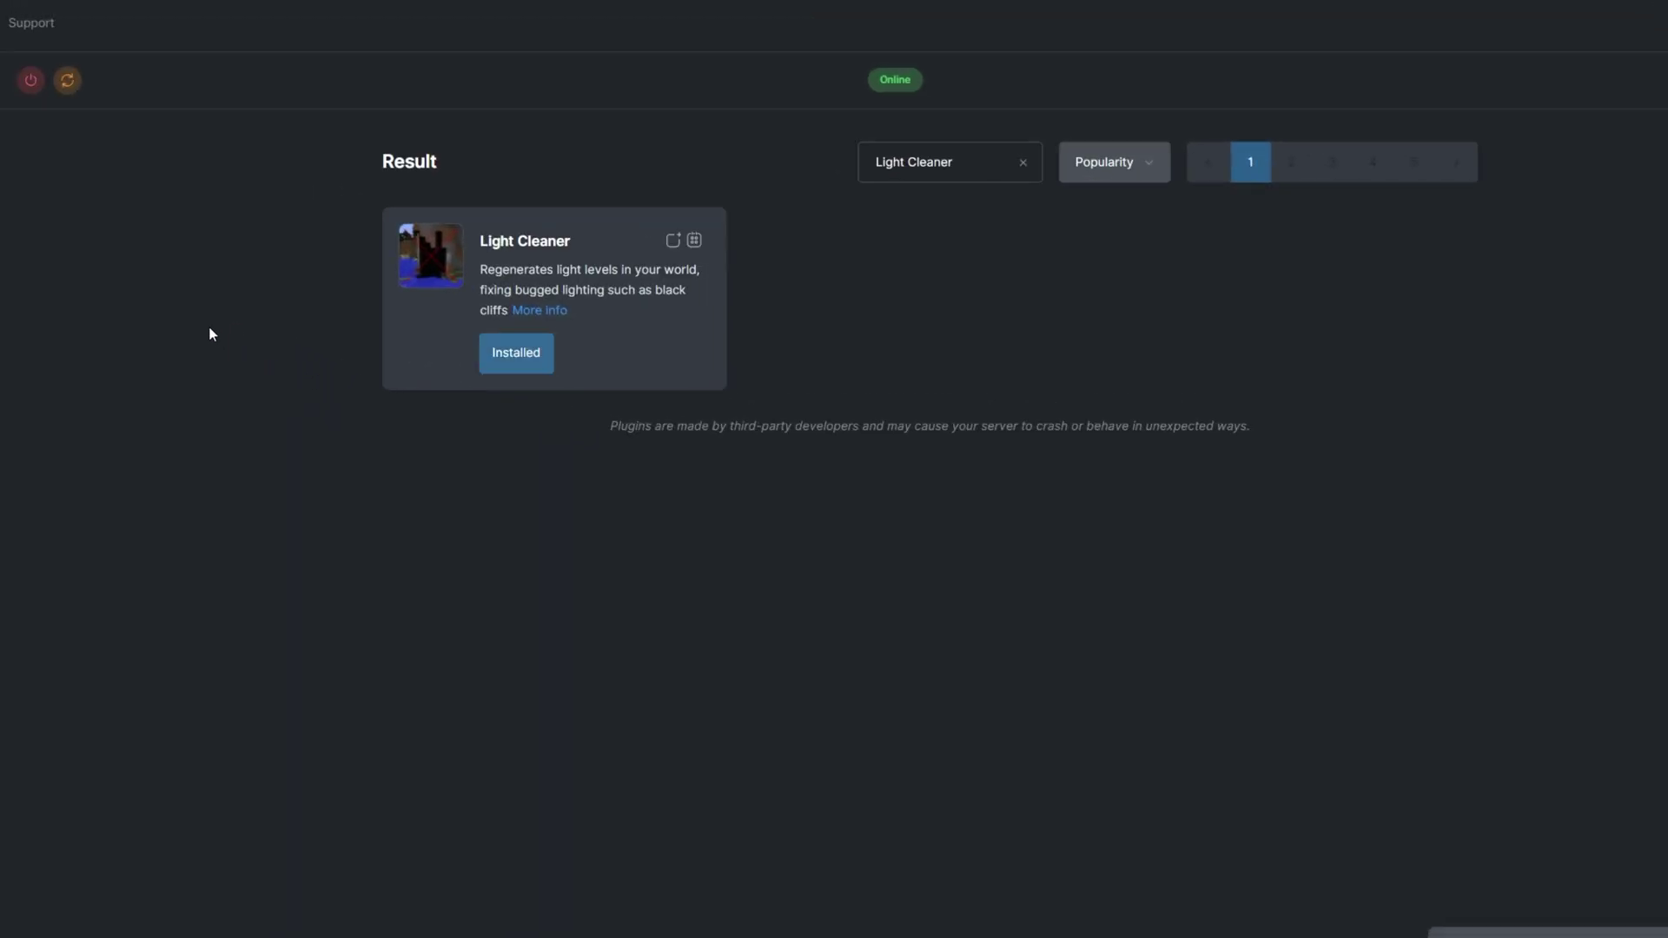
left_click(71, 86)
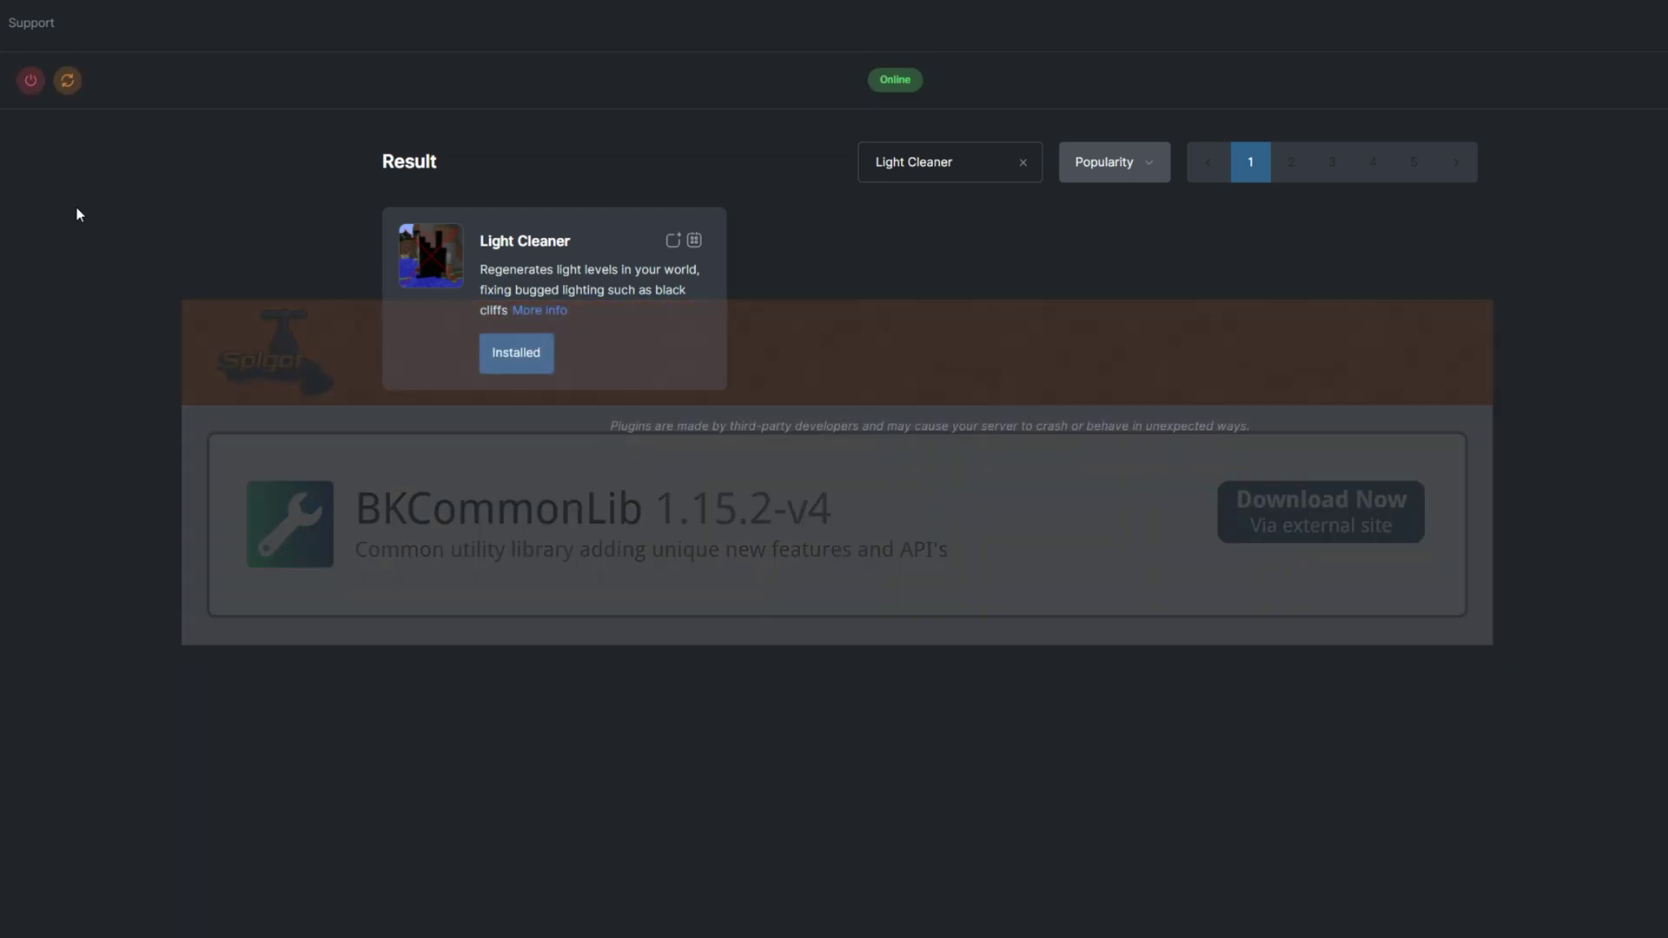
List the installed plugins, then hold the diamond block from hotbar slot 8 in game.
left_click(143, 341)
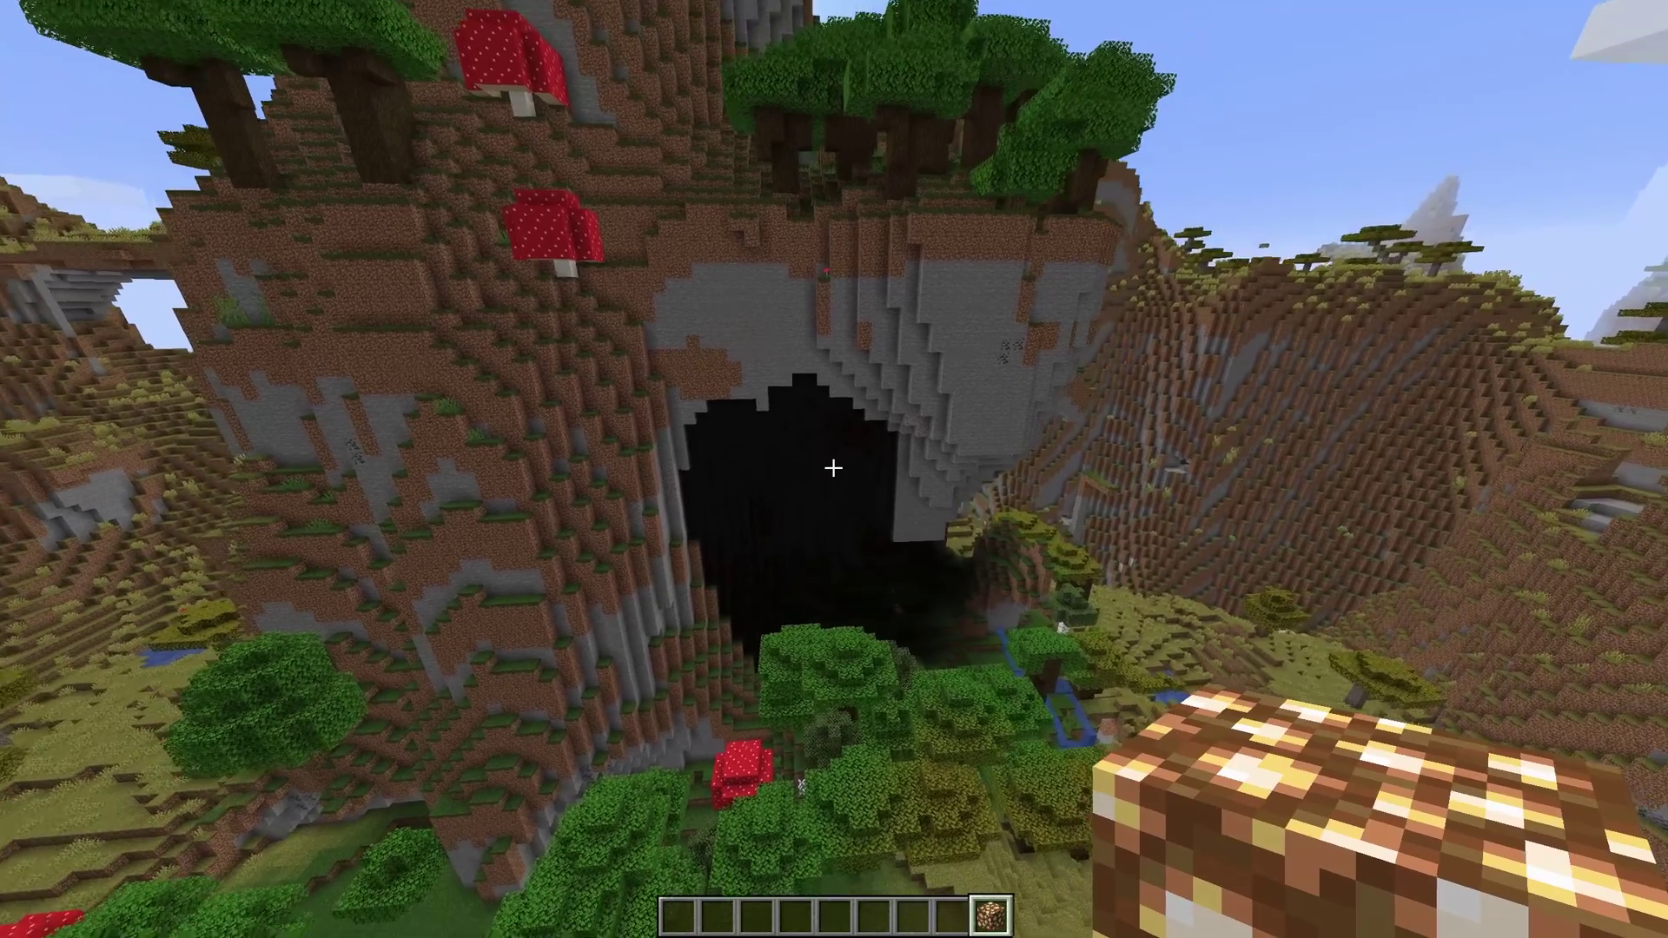
key("8")
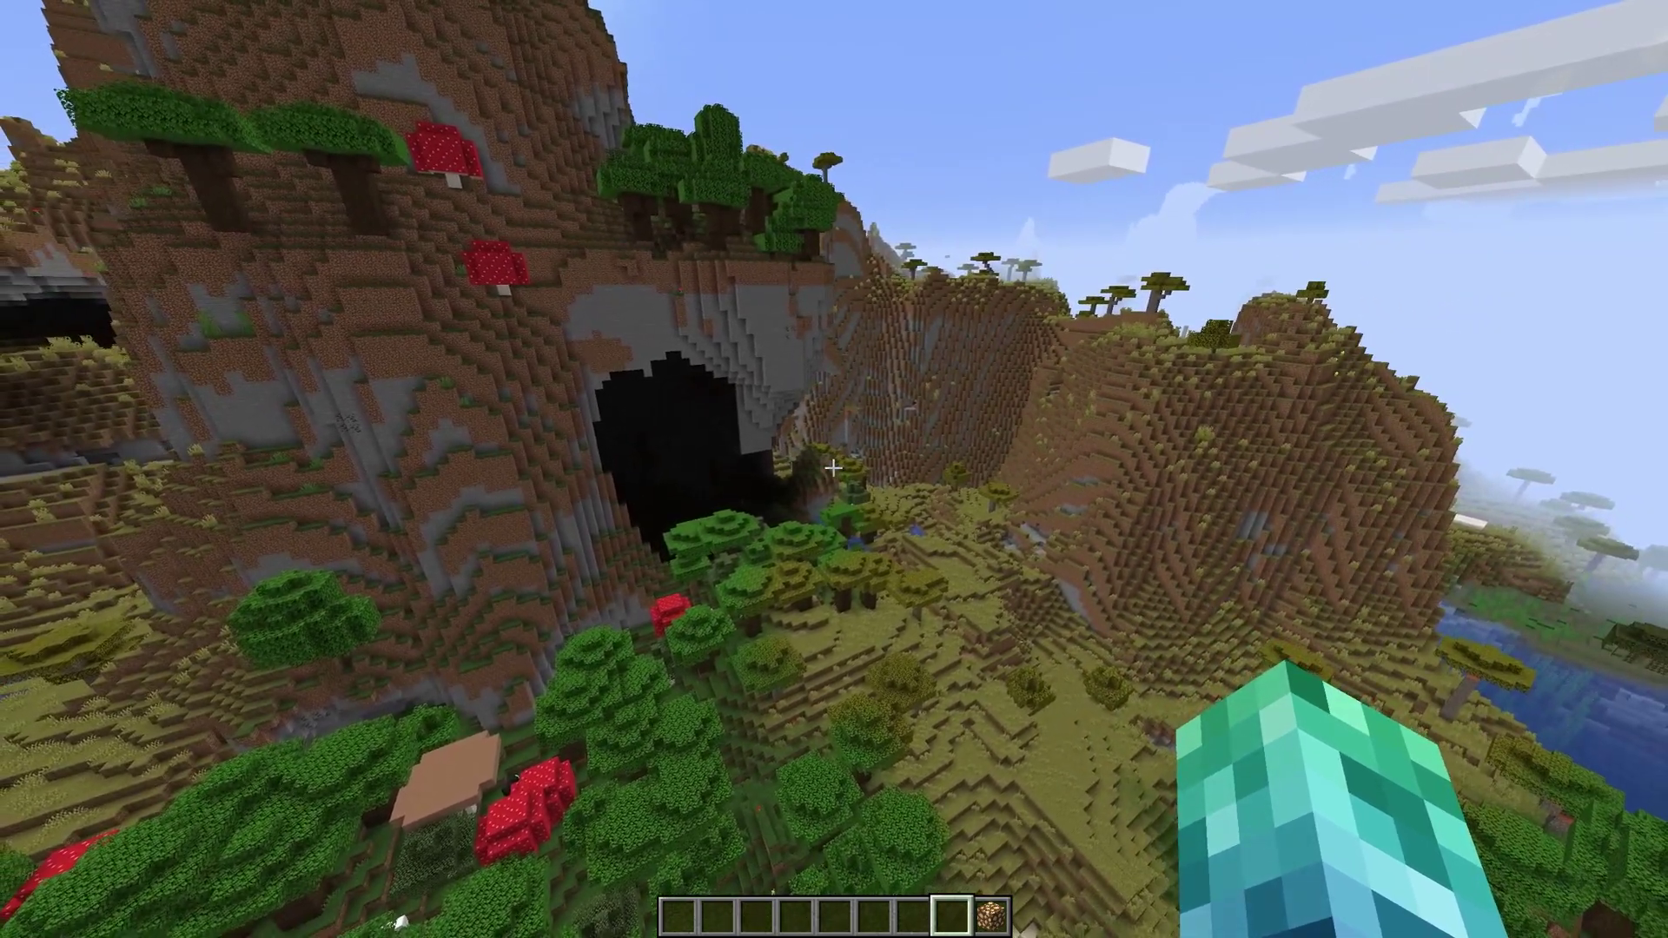
Enter /cleanlight in chat and try a radius argument of 12, then remove it.
key("slash")
type("cleanlight")
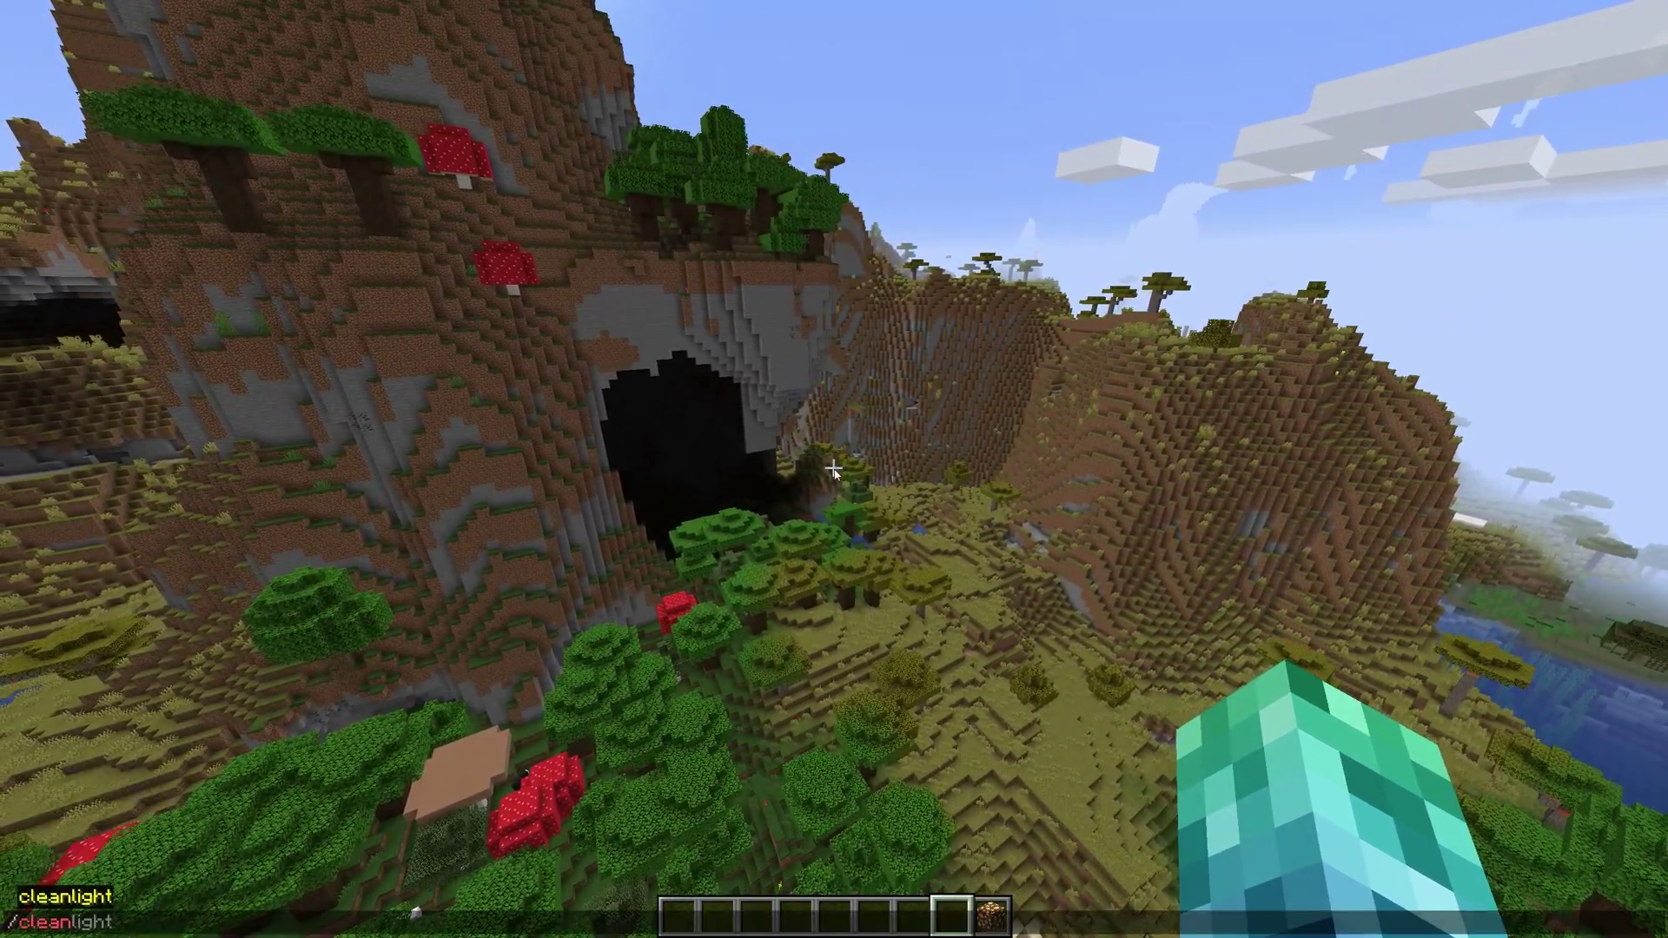
key("Tab")
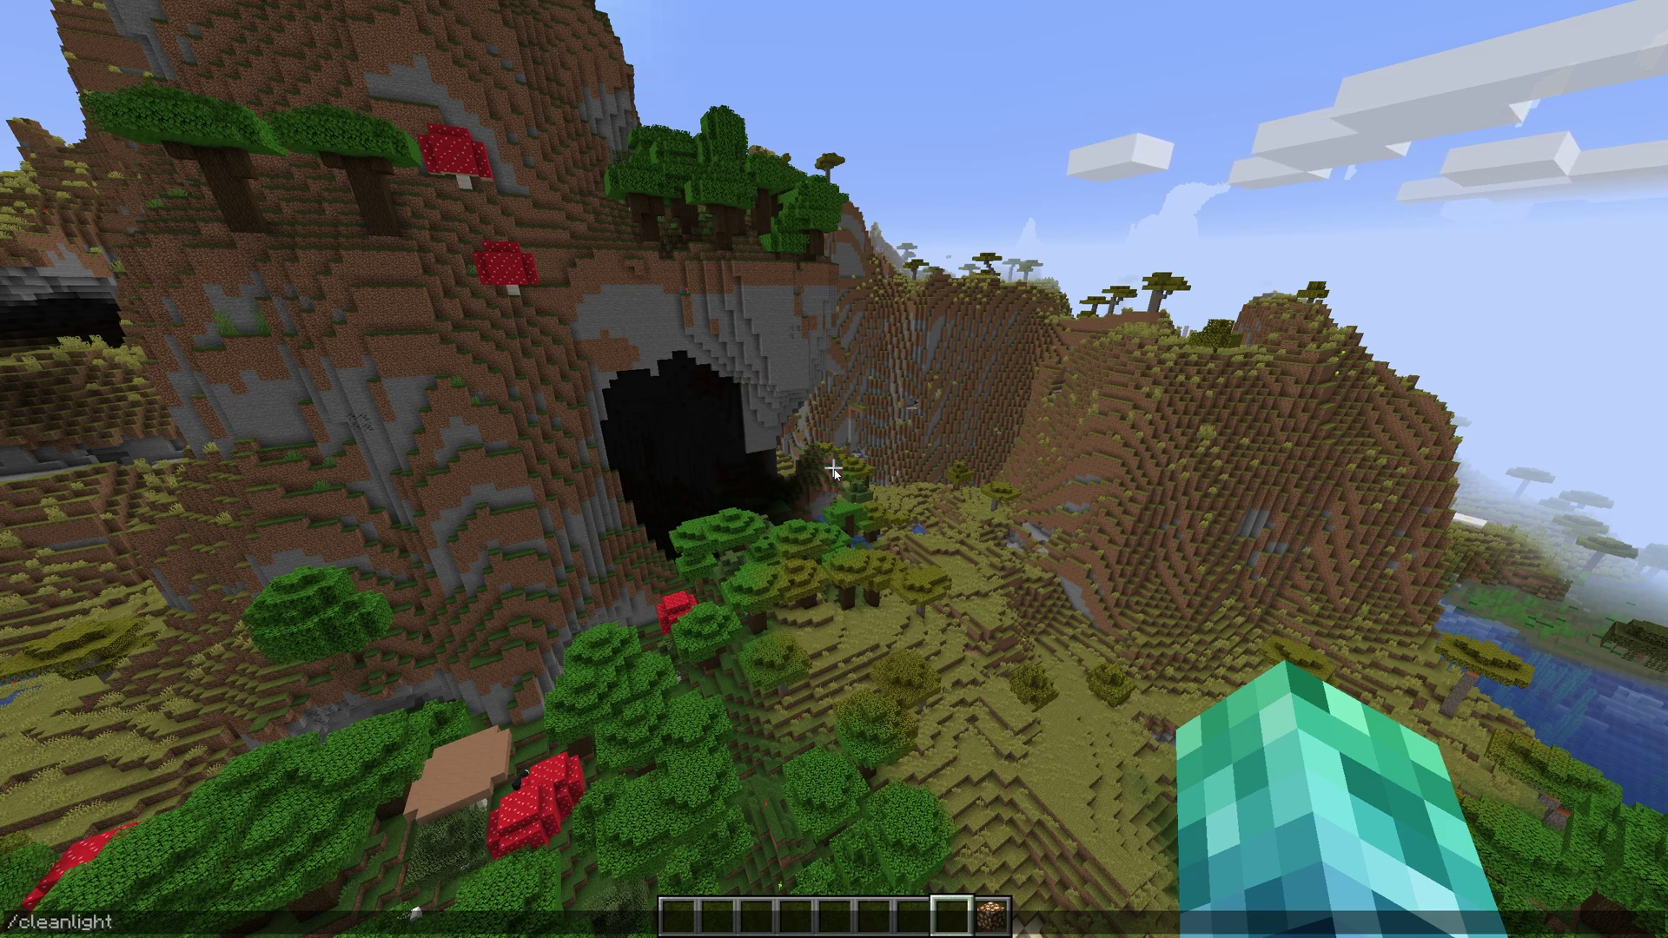
type("12")
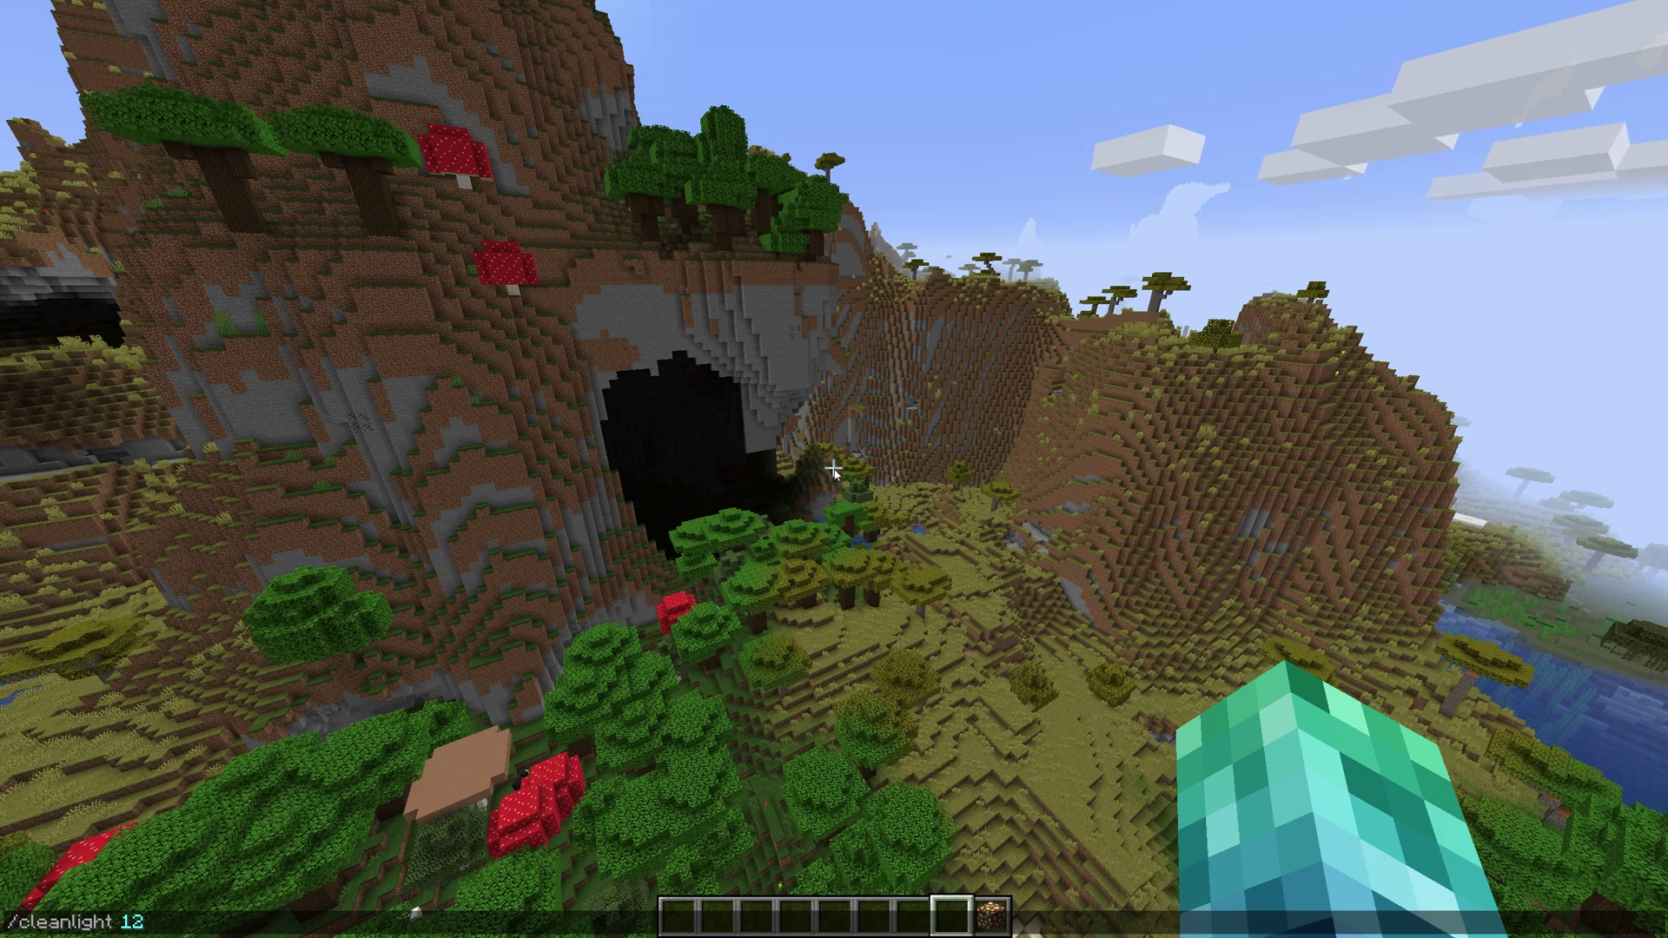
key("BackSpace")
key("BackSpace")
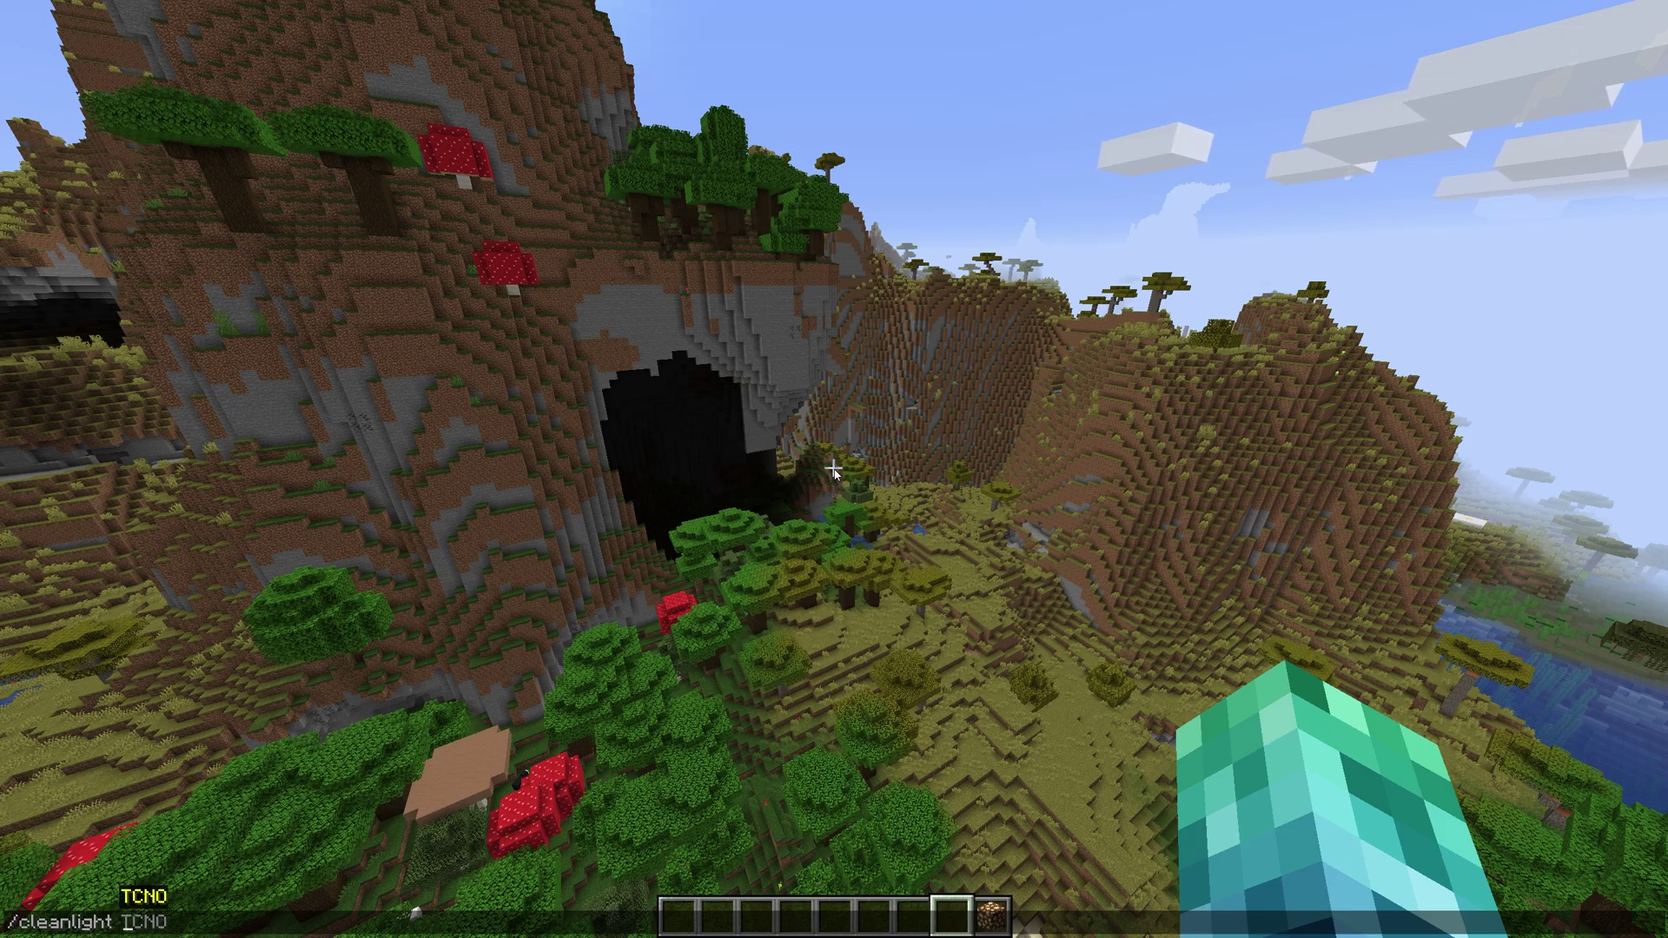
Try the world world_nether, abort and status arguments, leaving plain /cleanlight.
type("world")
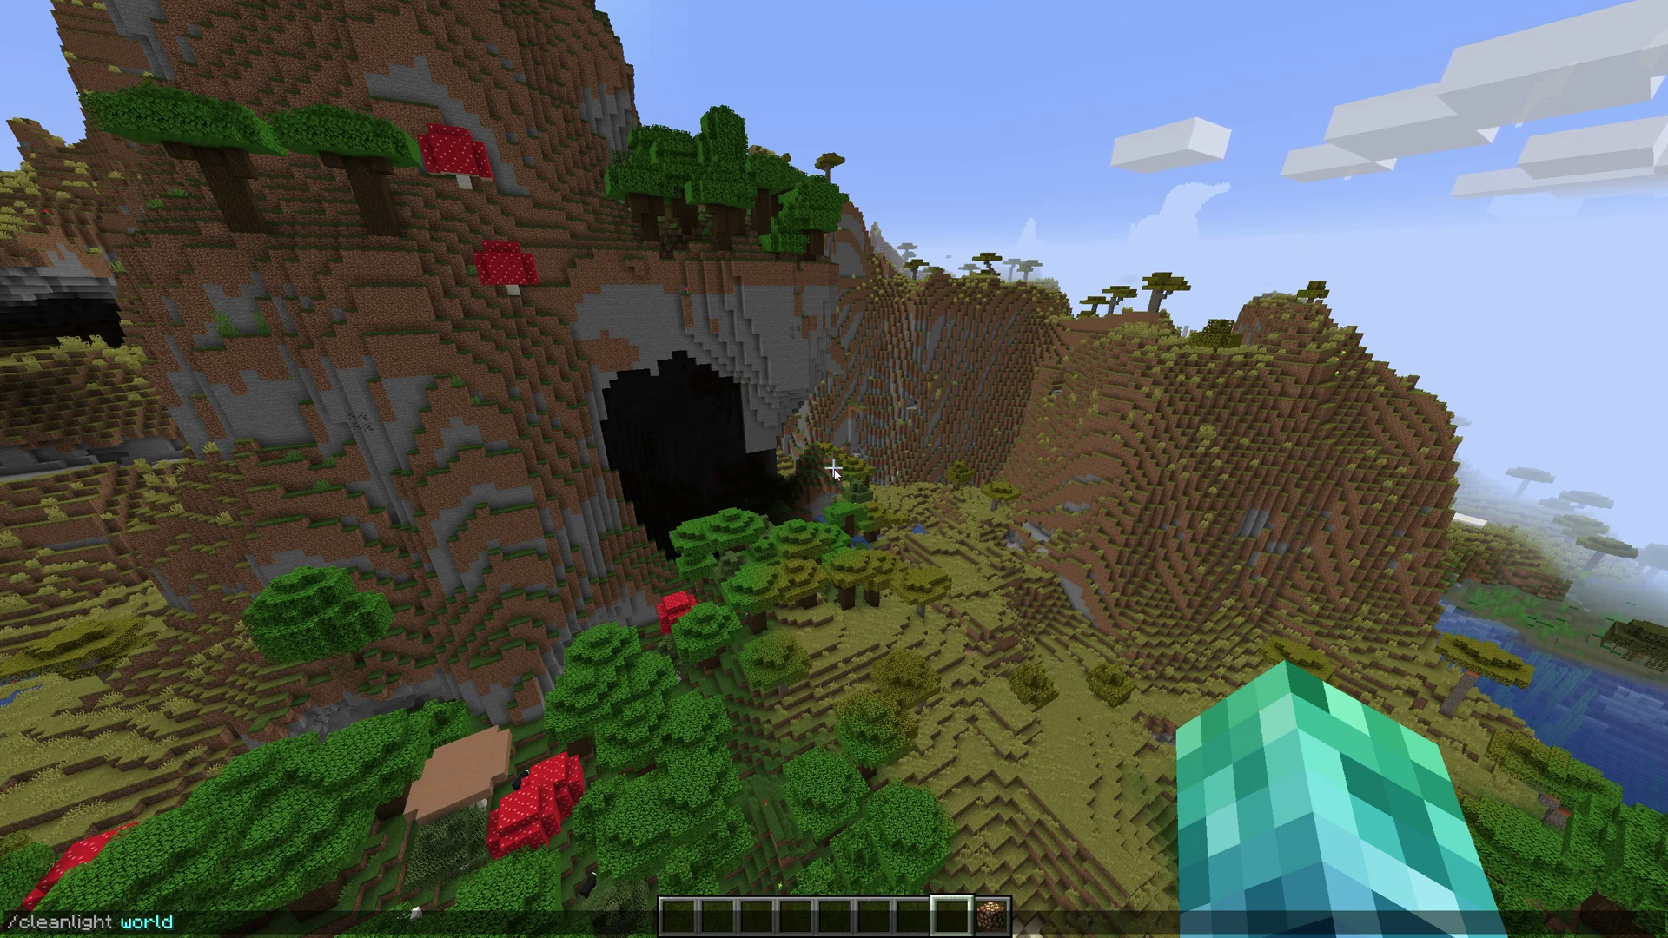
type(" world_neth")
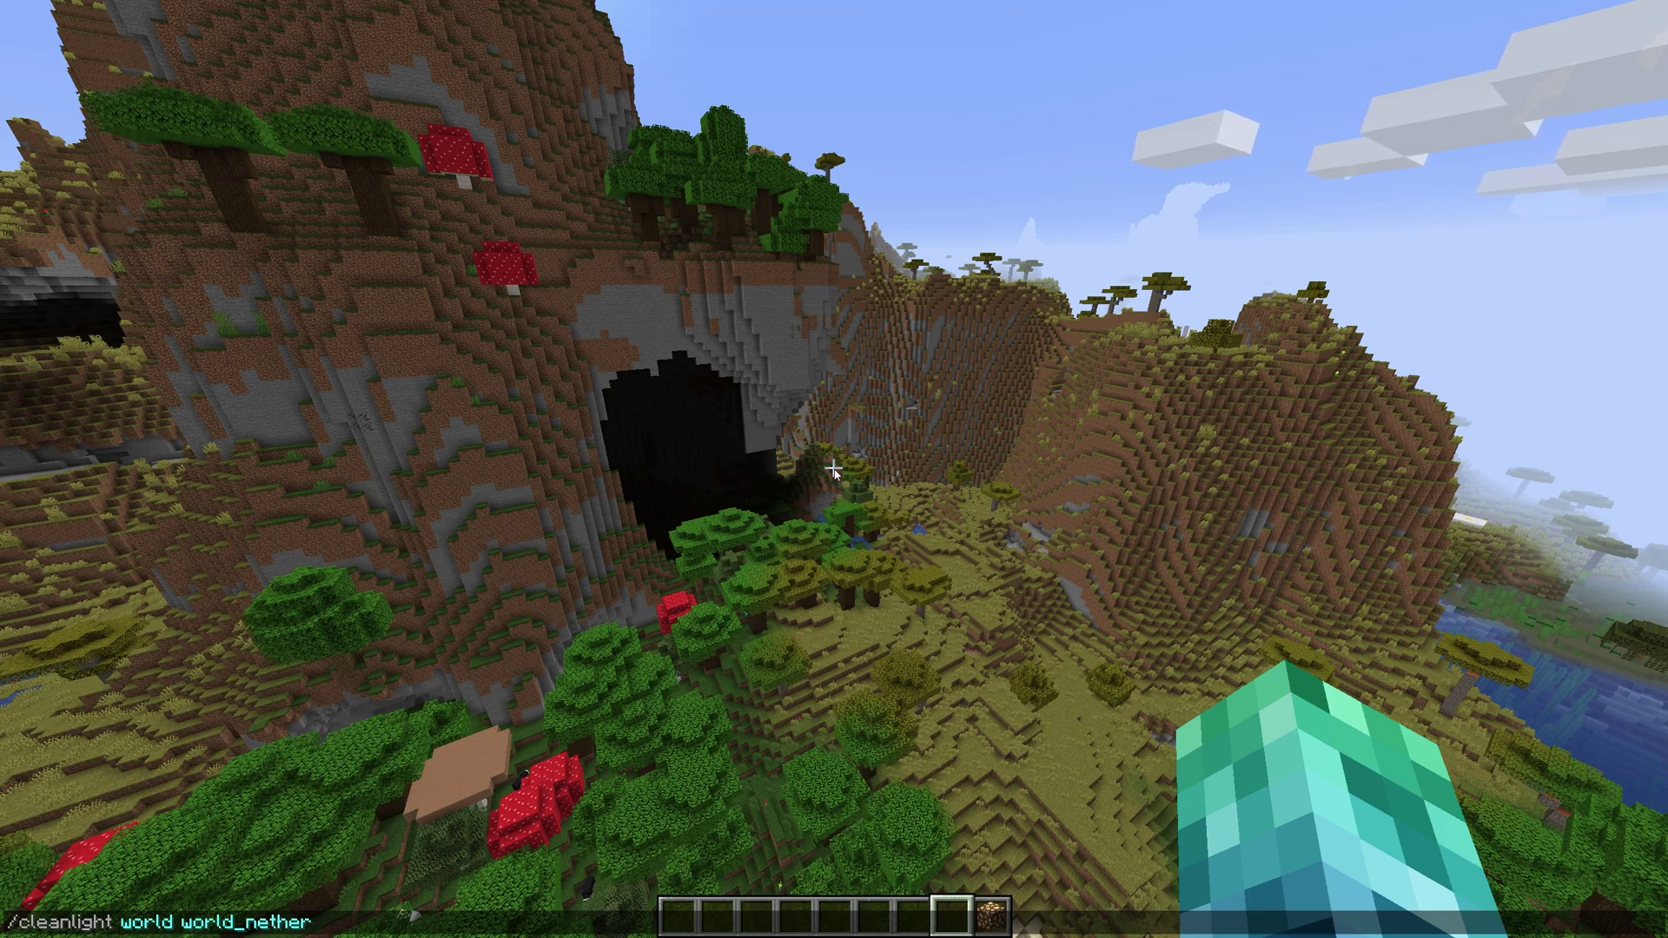
type("er")
key("ctrl+BackSpace")
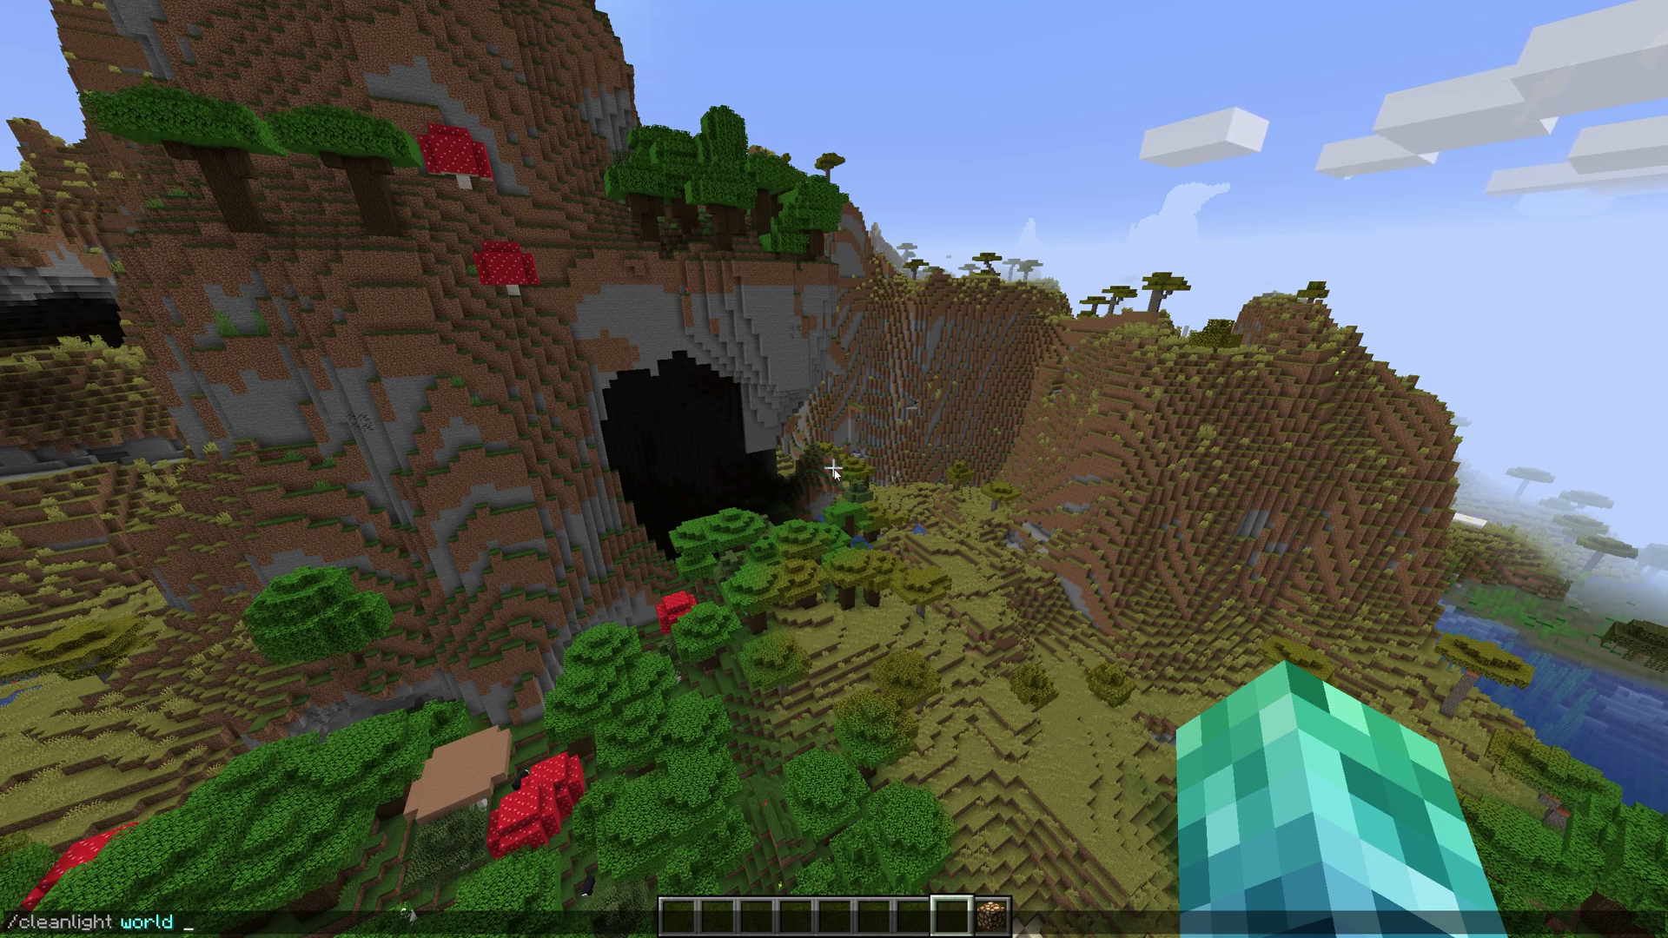
key("ctrl+BackSpace")
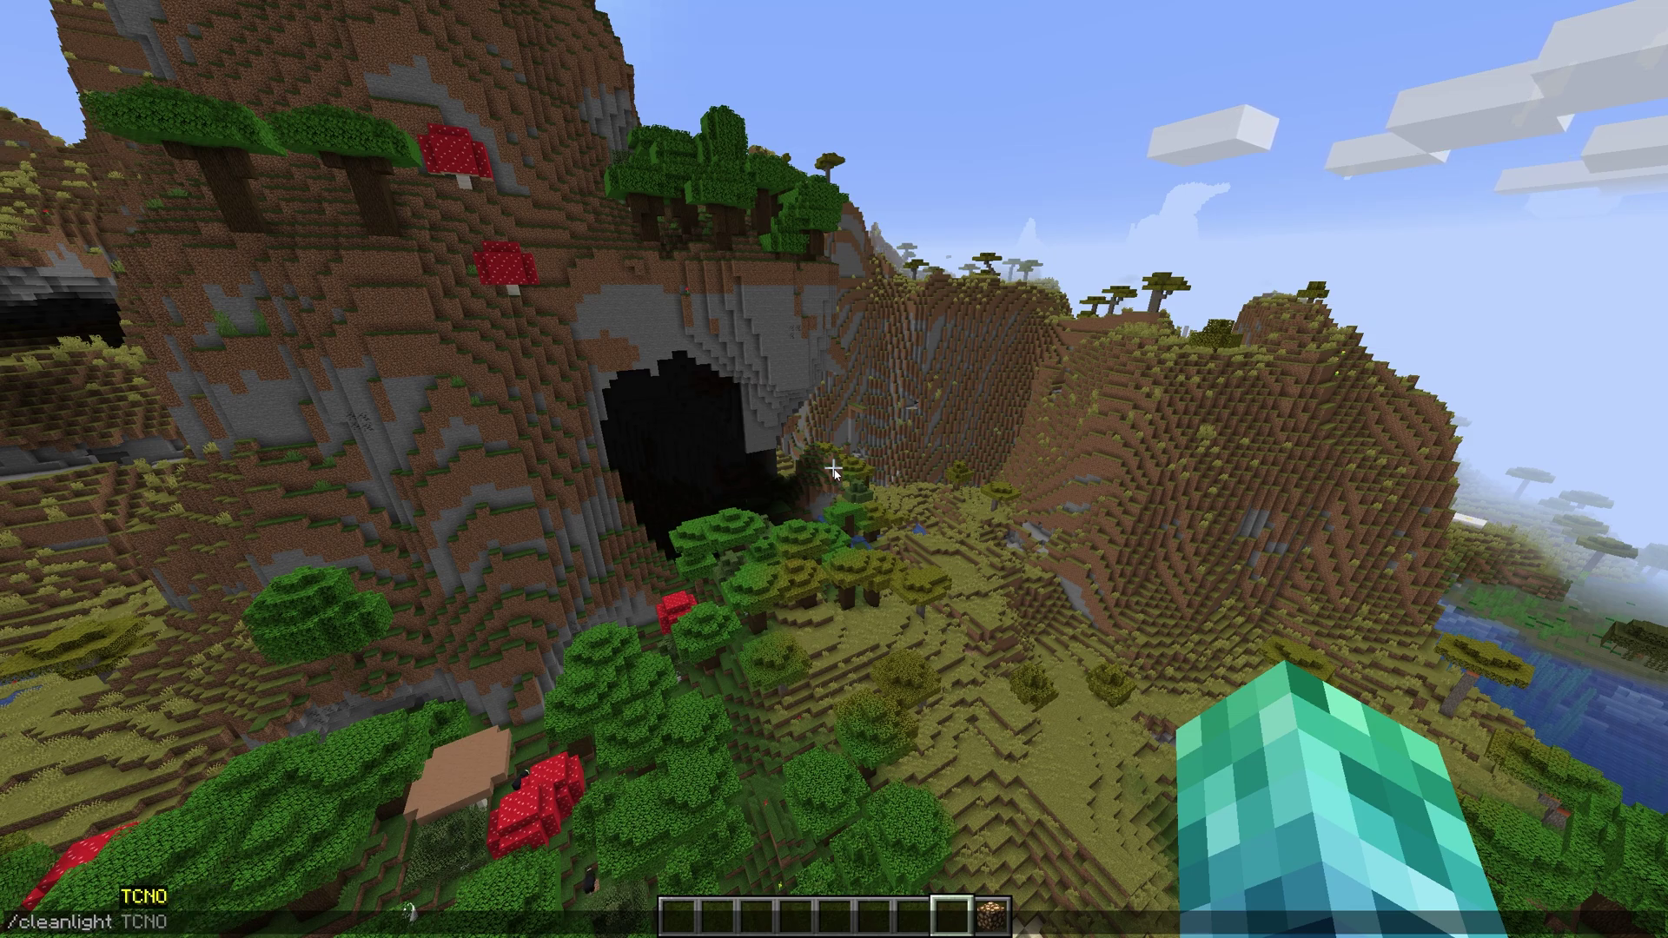
type("abor")
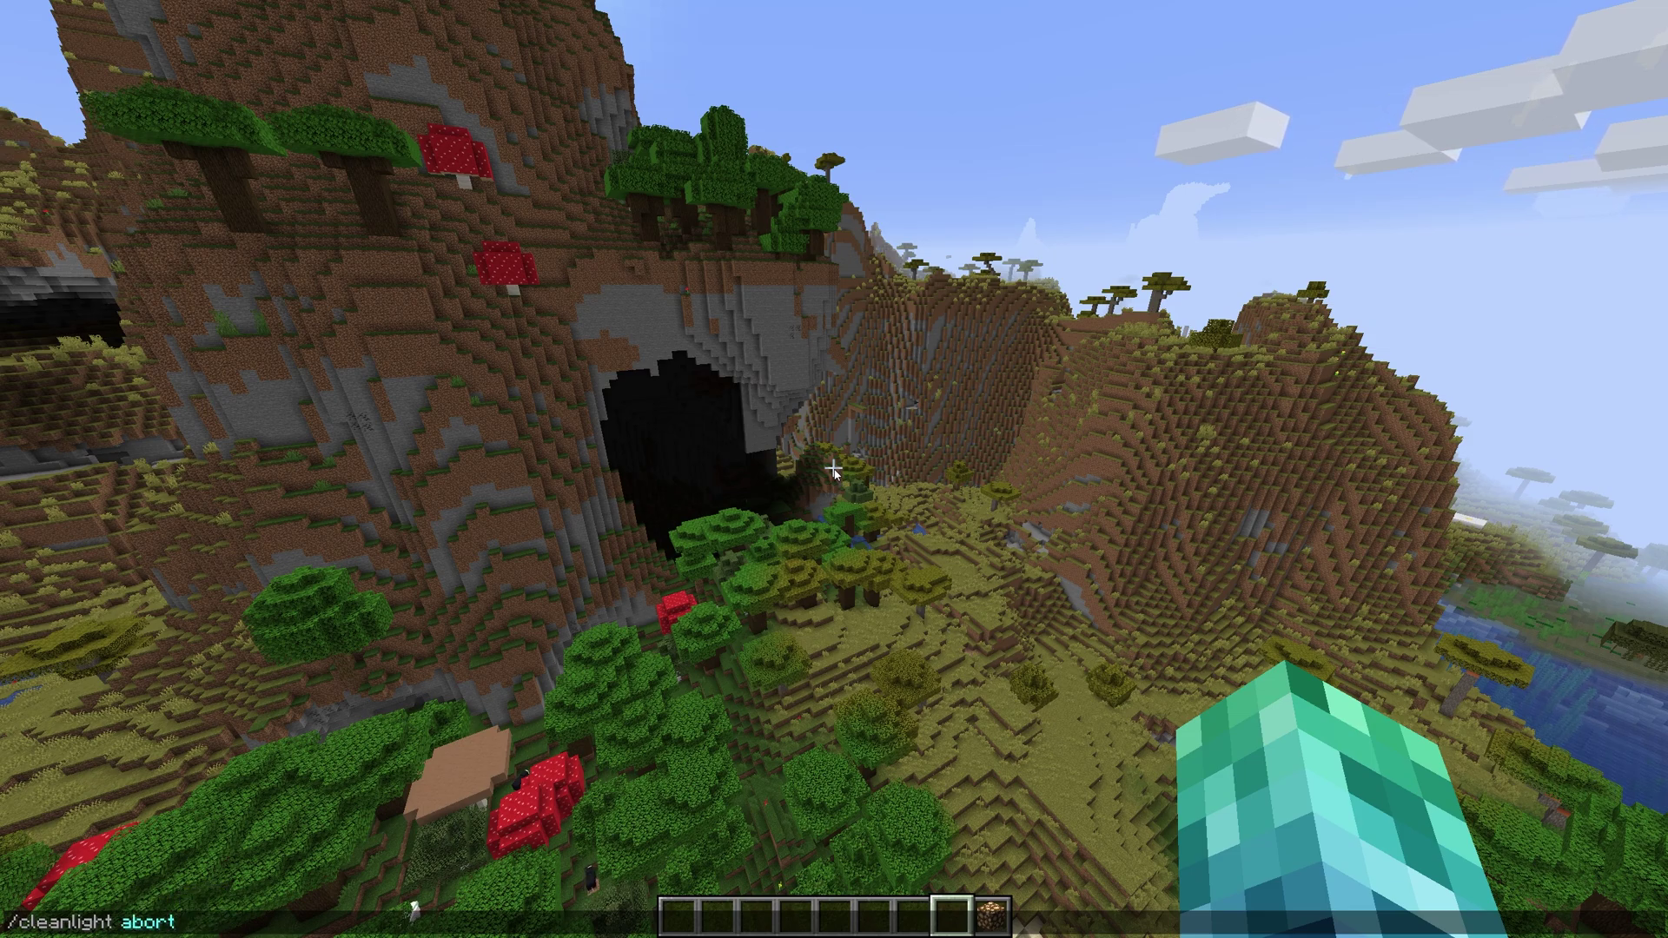
type("t")
key("ctrl+BackSpace")
type("stau")
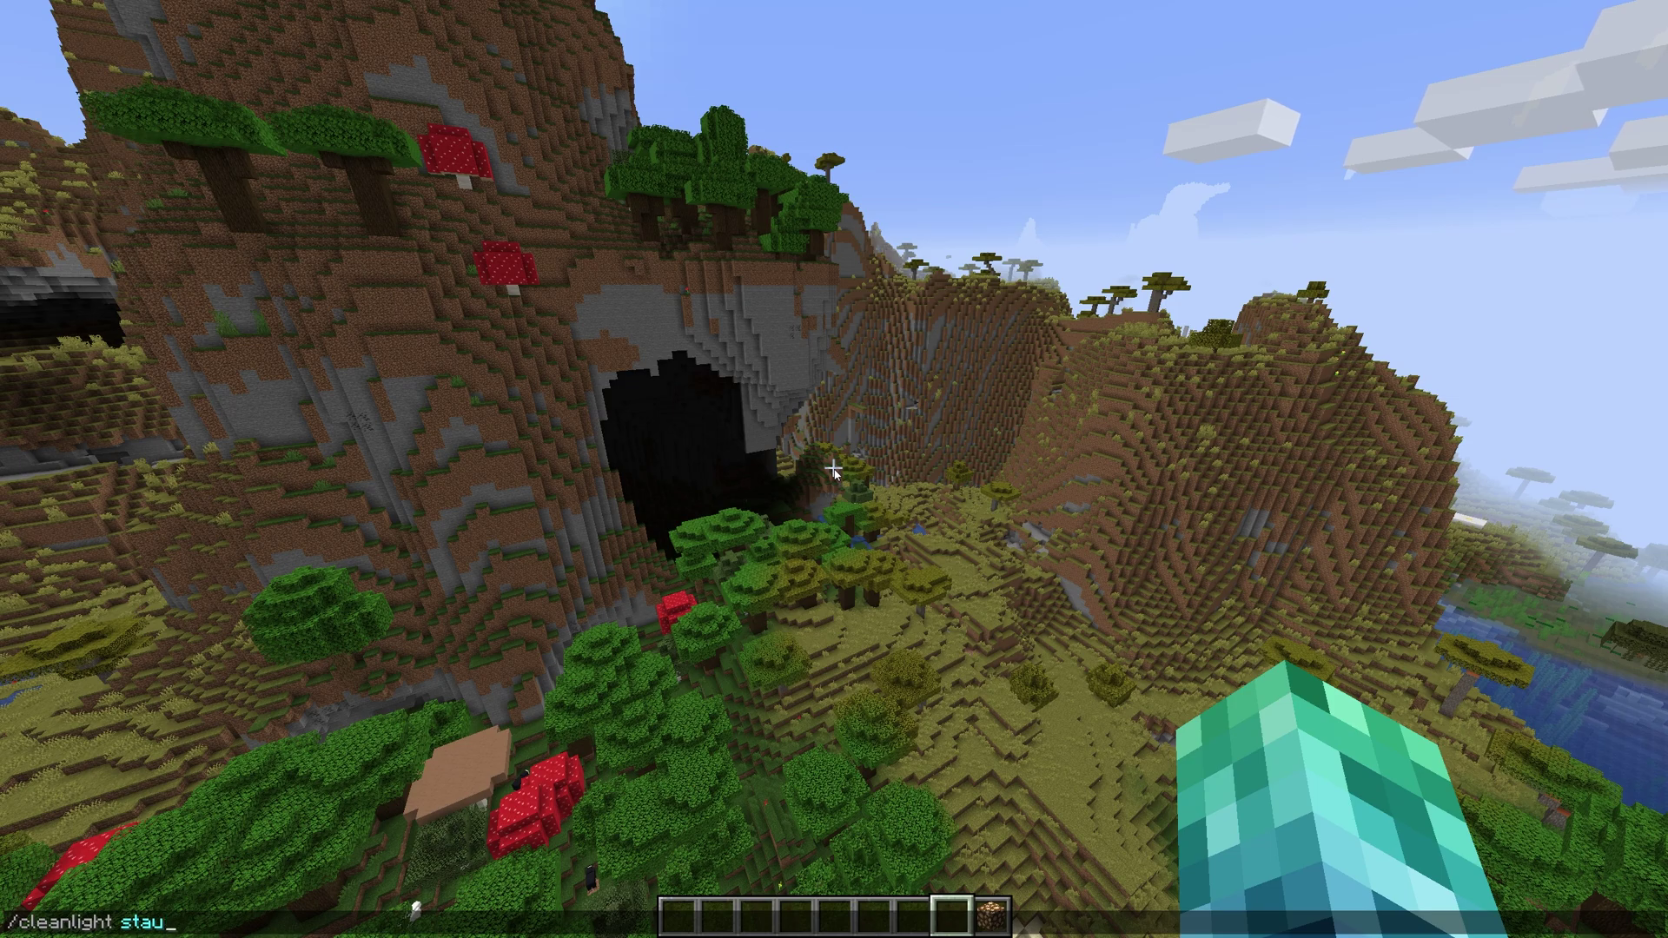
key("BackSpace")
type("tus")
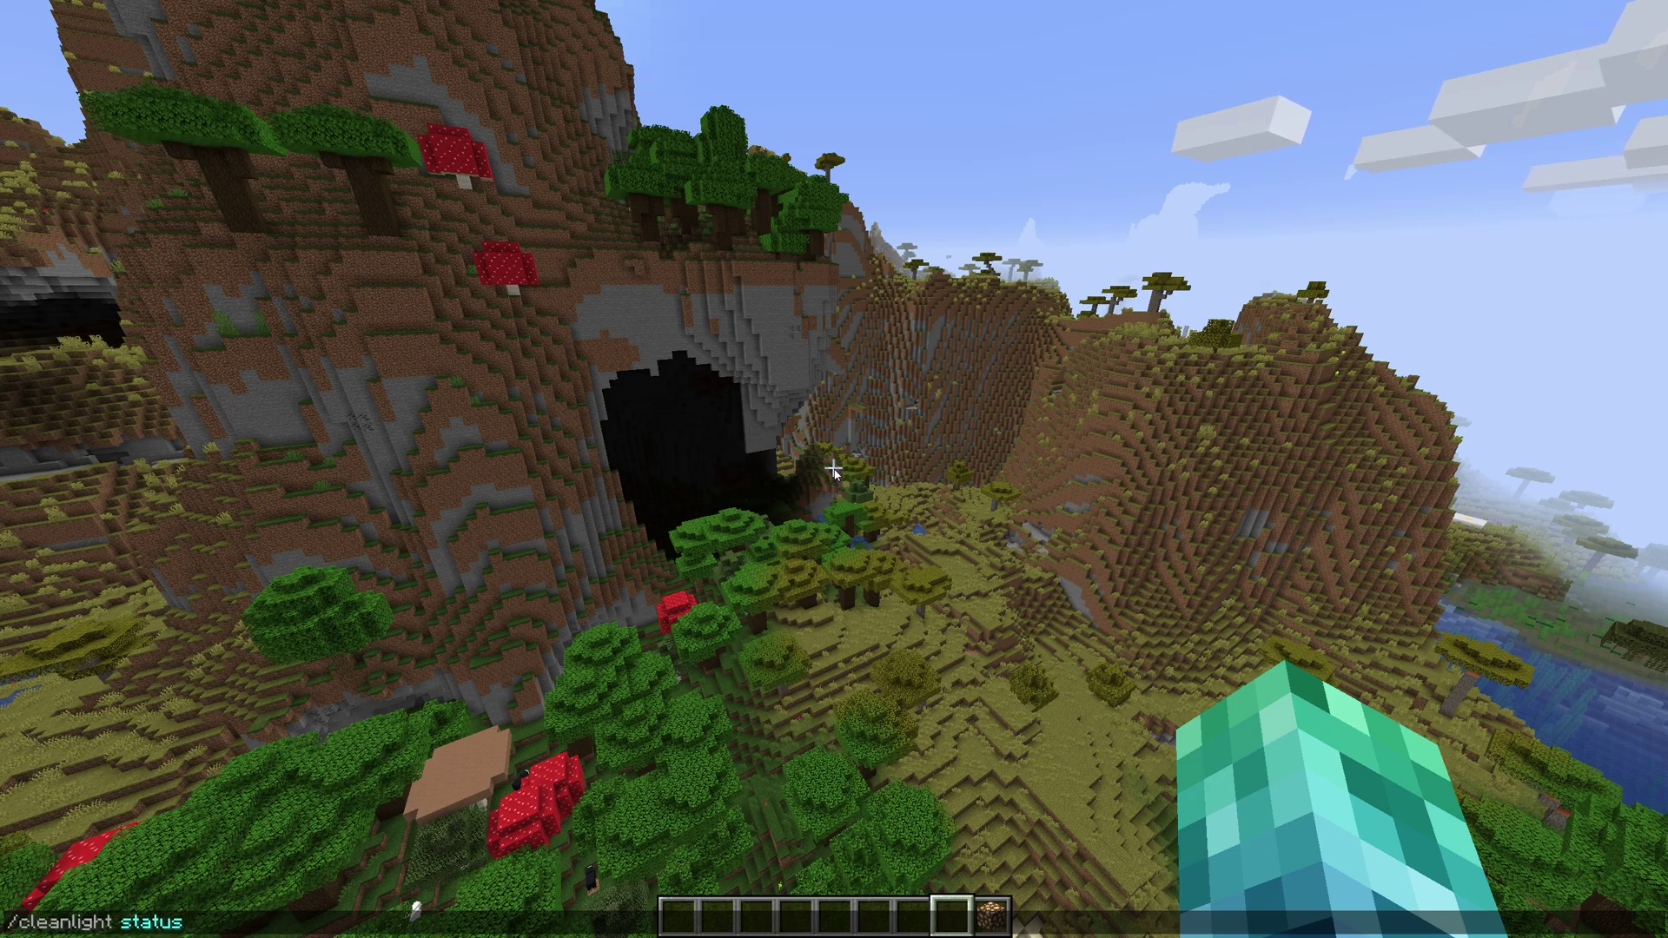
key("ctrl+BackSpace")
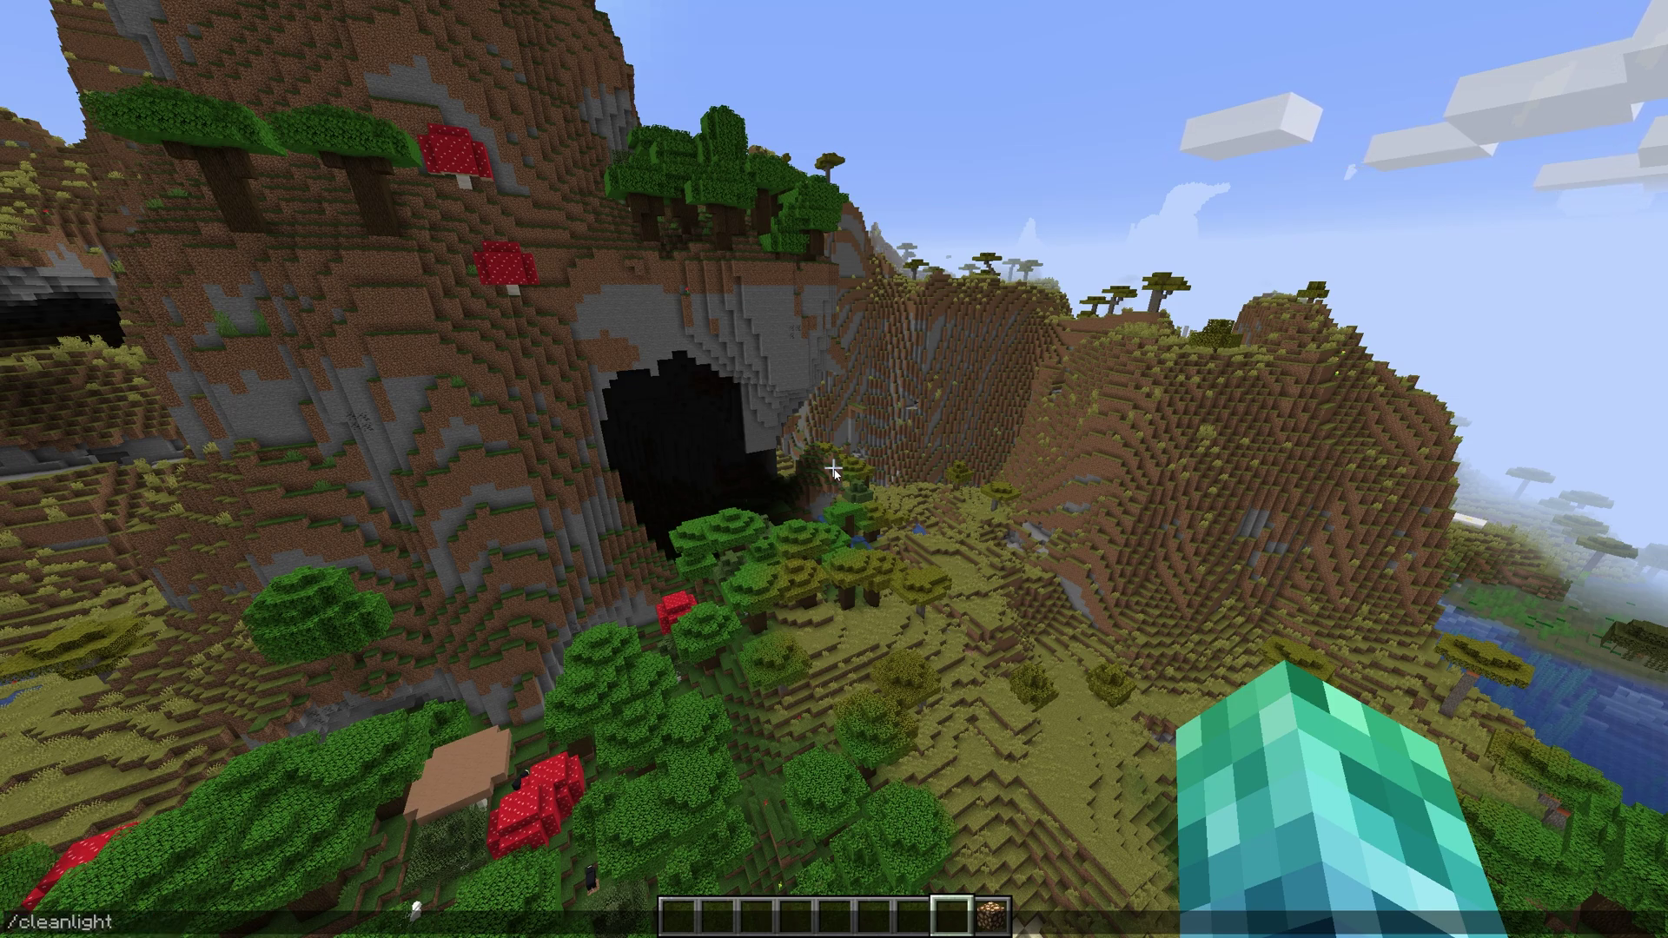
Run /cleanlight, then run /cleanlight 25 for a radius of 25.
key("Return")
key("slash")
type("clean")
key("Tab")
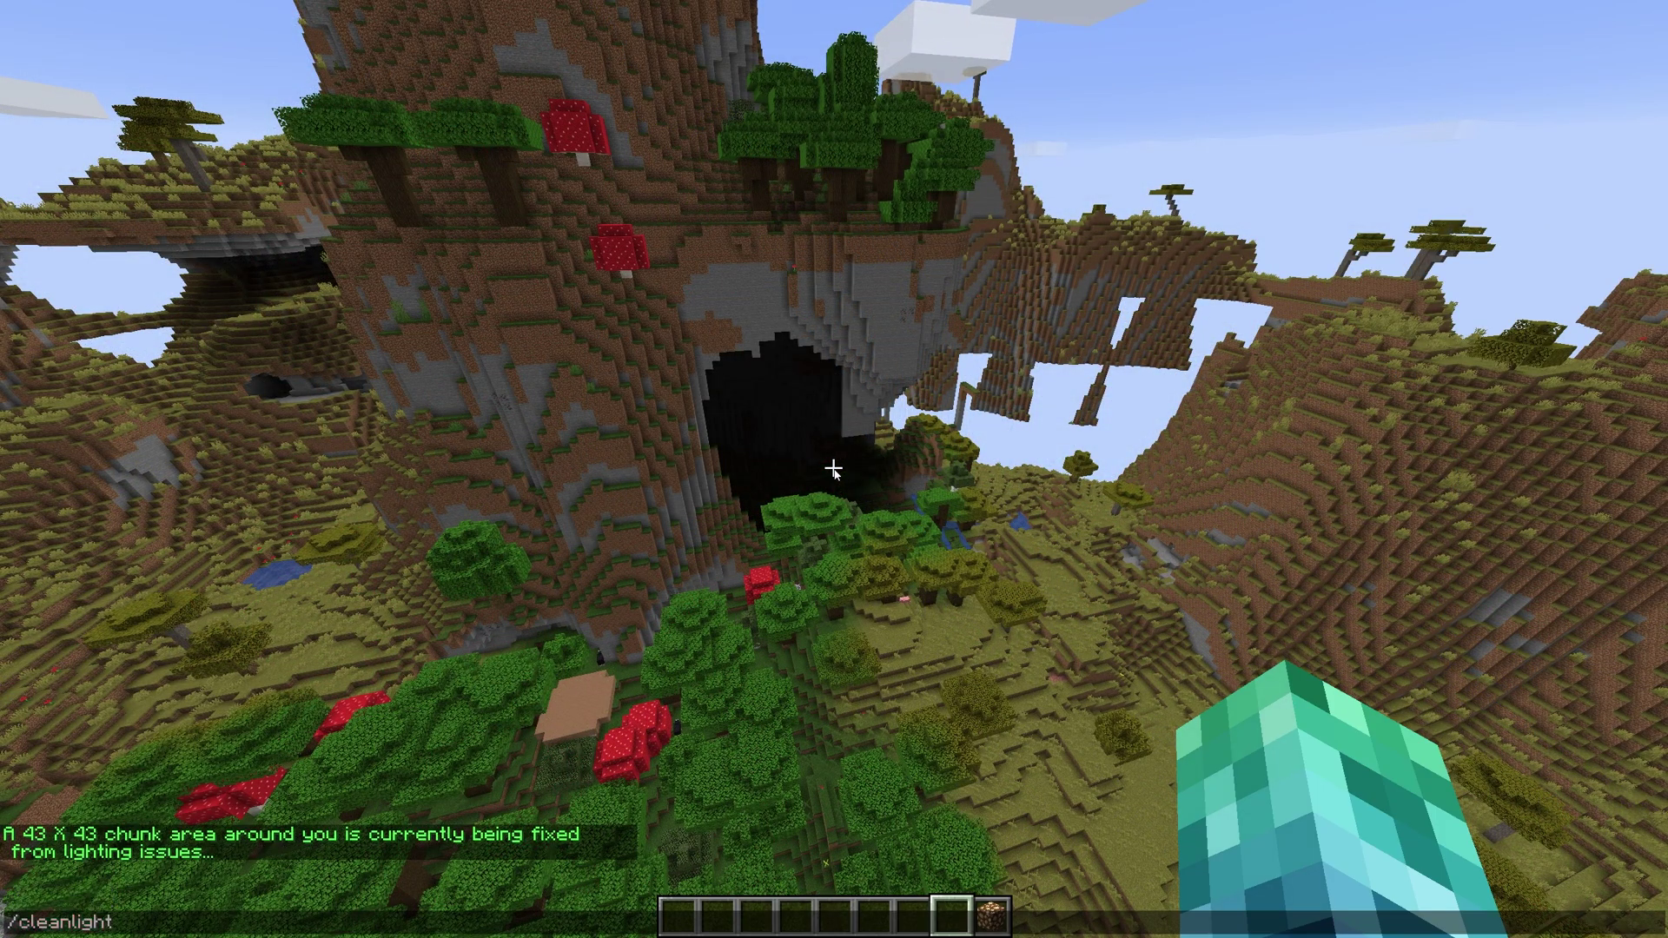
type("25")
key("Return")
Rerun /cleanlight status repeatedly until all lighting operations are reported completed.
key("slash")
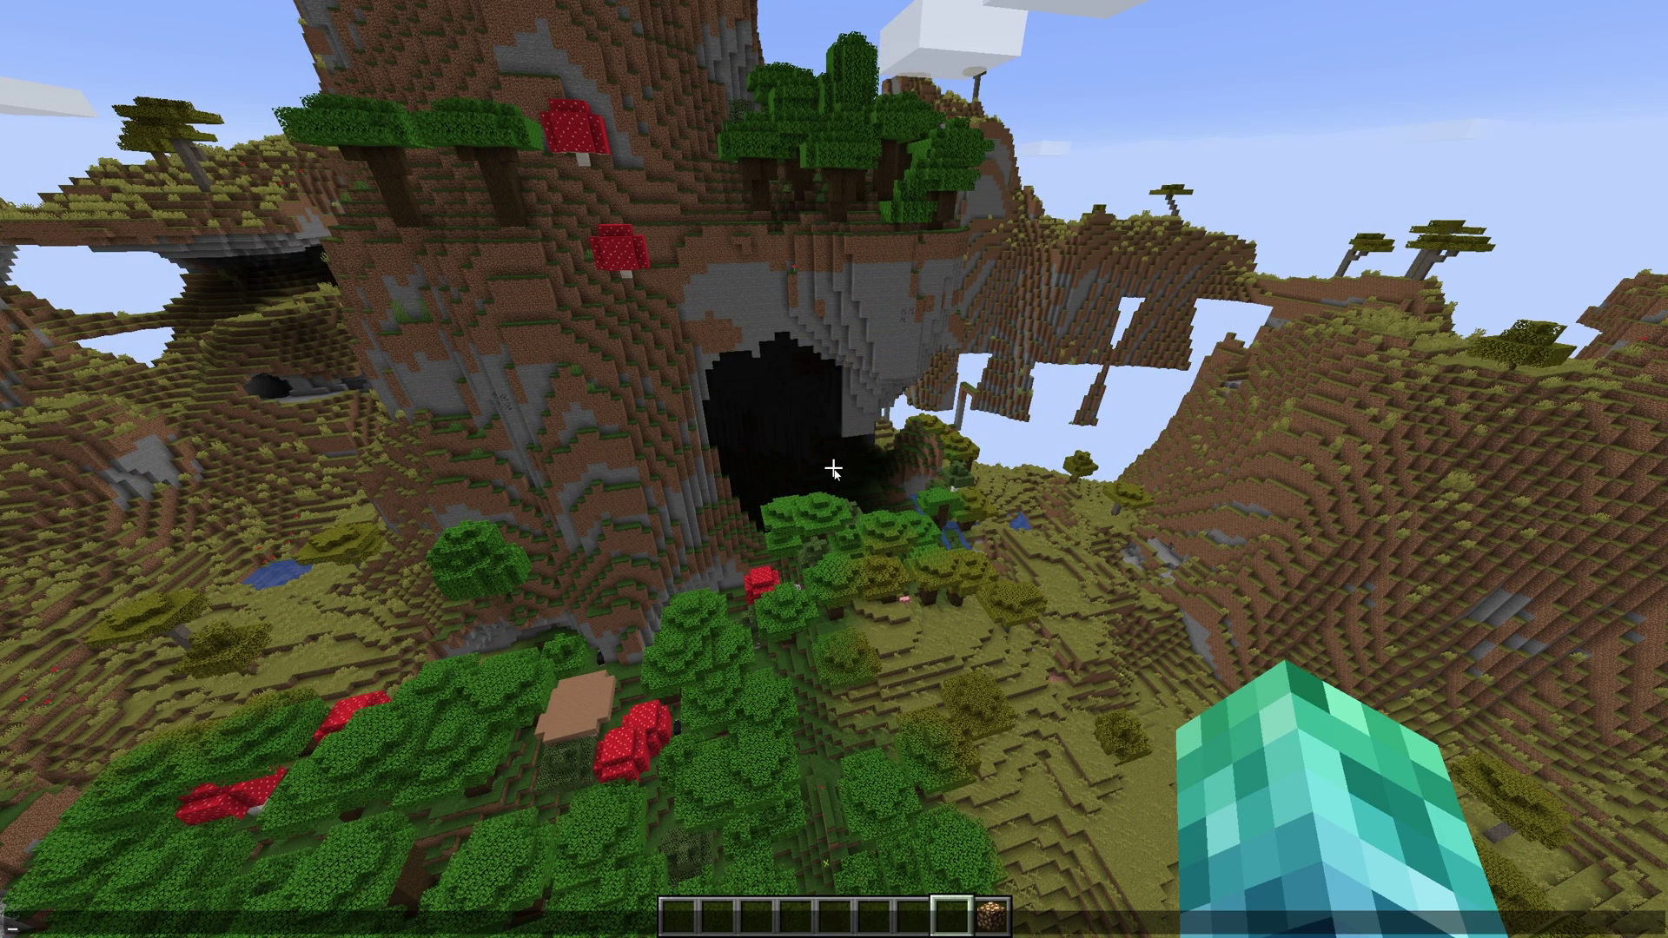
type("cleanlight status")
key("Return")
key("slash")
key("Up")
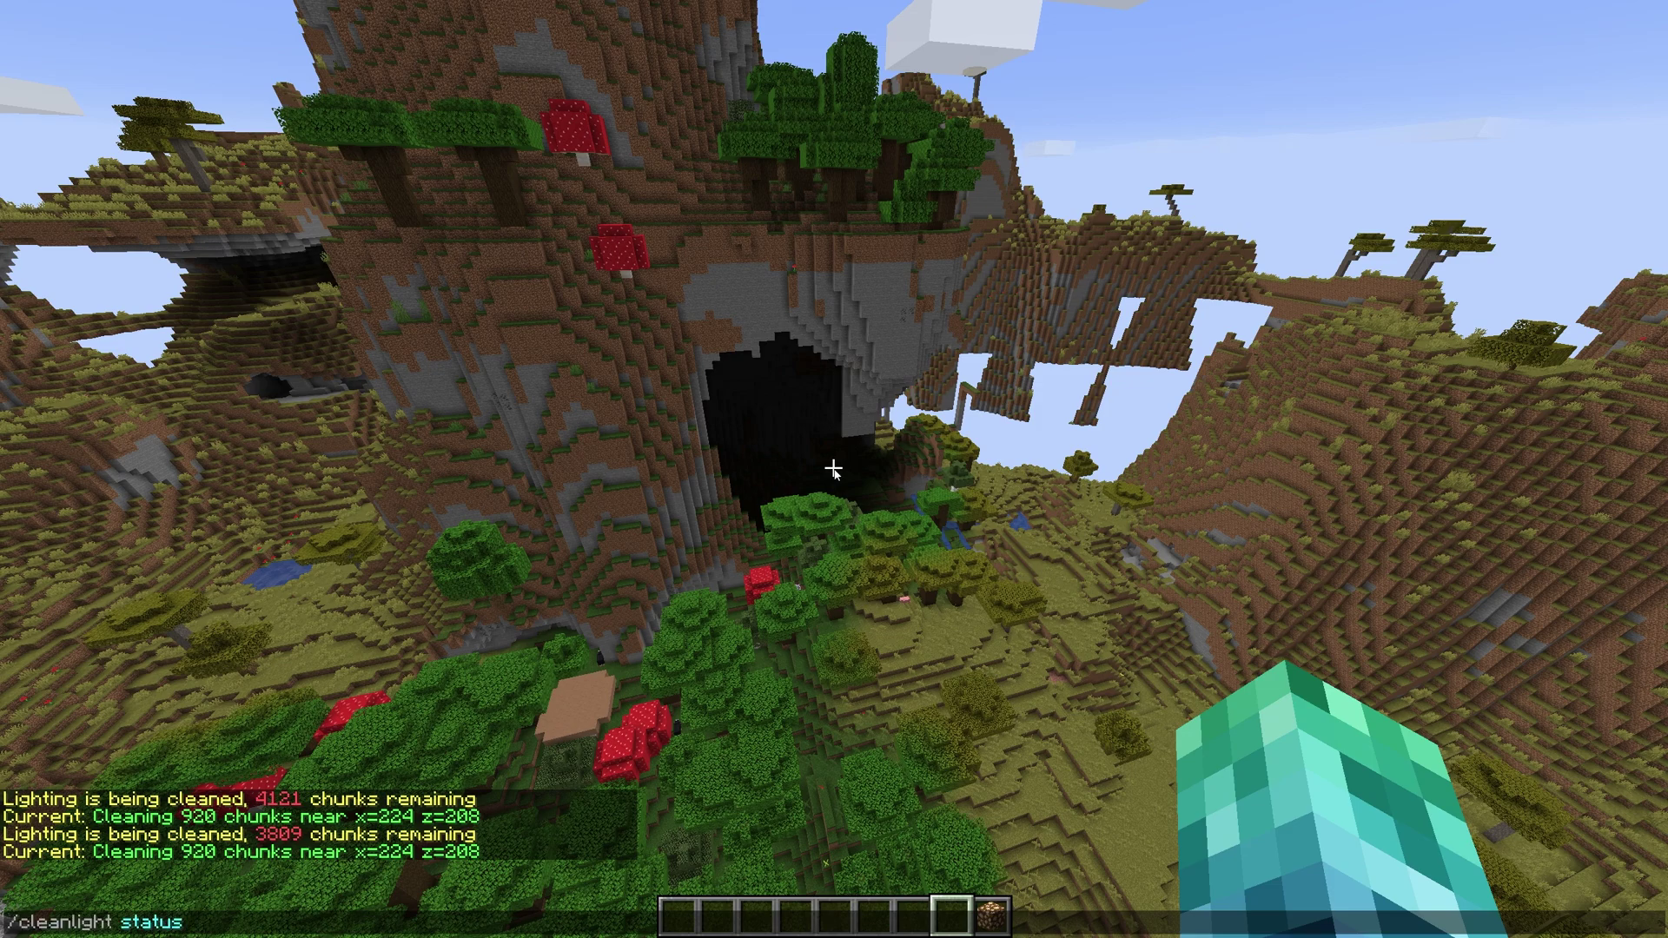
key("Return")
key("slash")
key("Up")
key("Return")
key("slash")
key("Up")
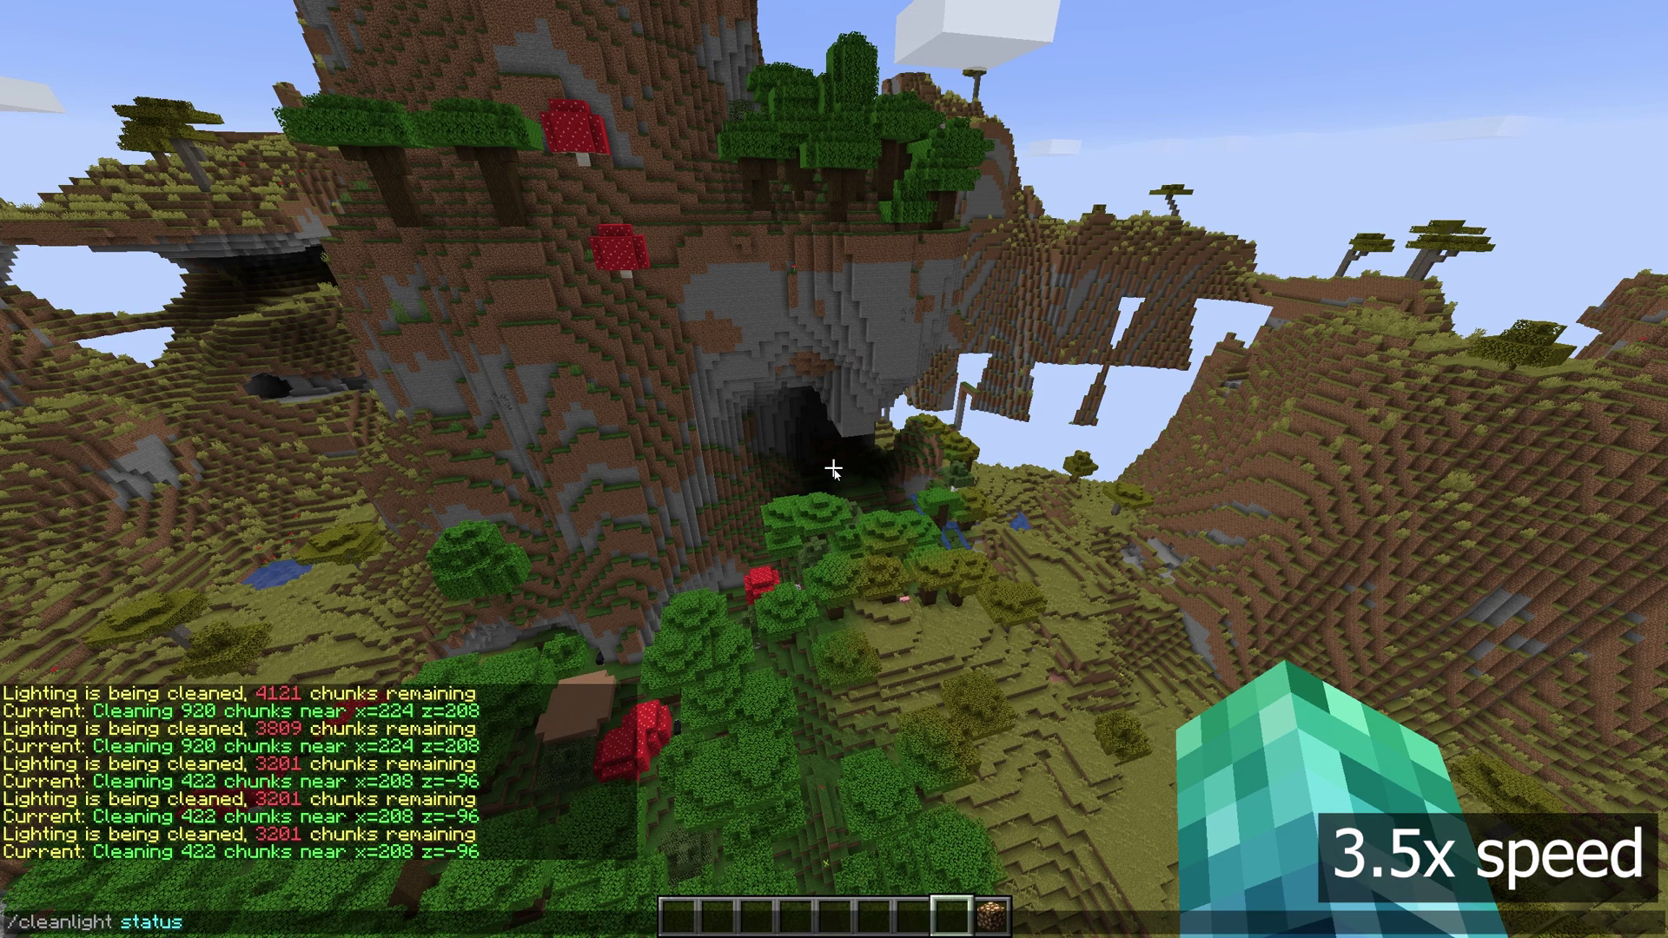
key("Return")
key("slash")
key("Up")
key("Return")
key("slash")
key("Up")
key("Return")
key("slash")
key("Up")
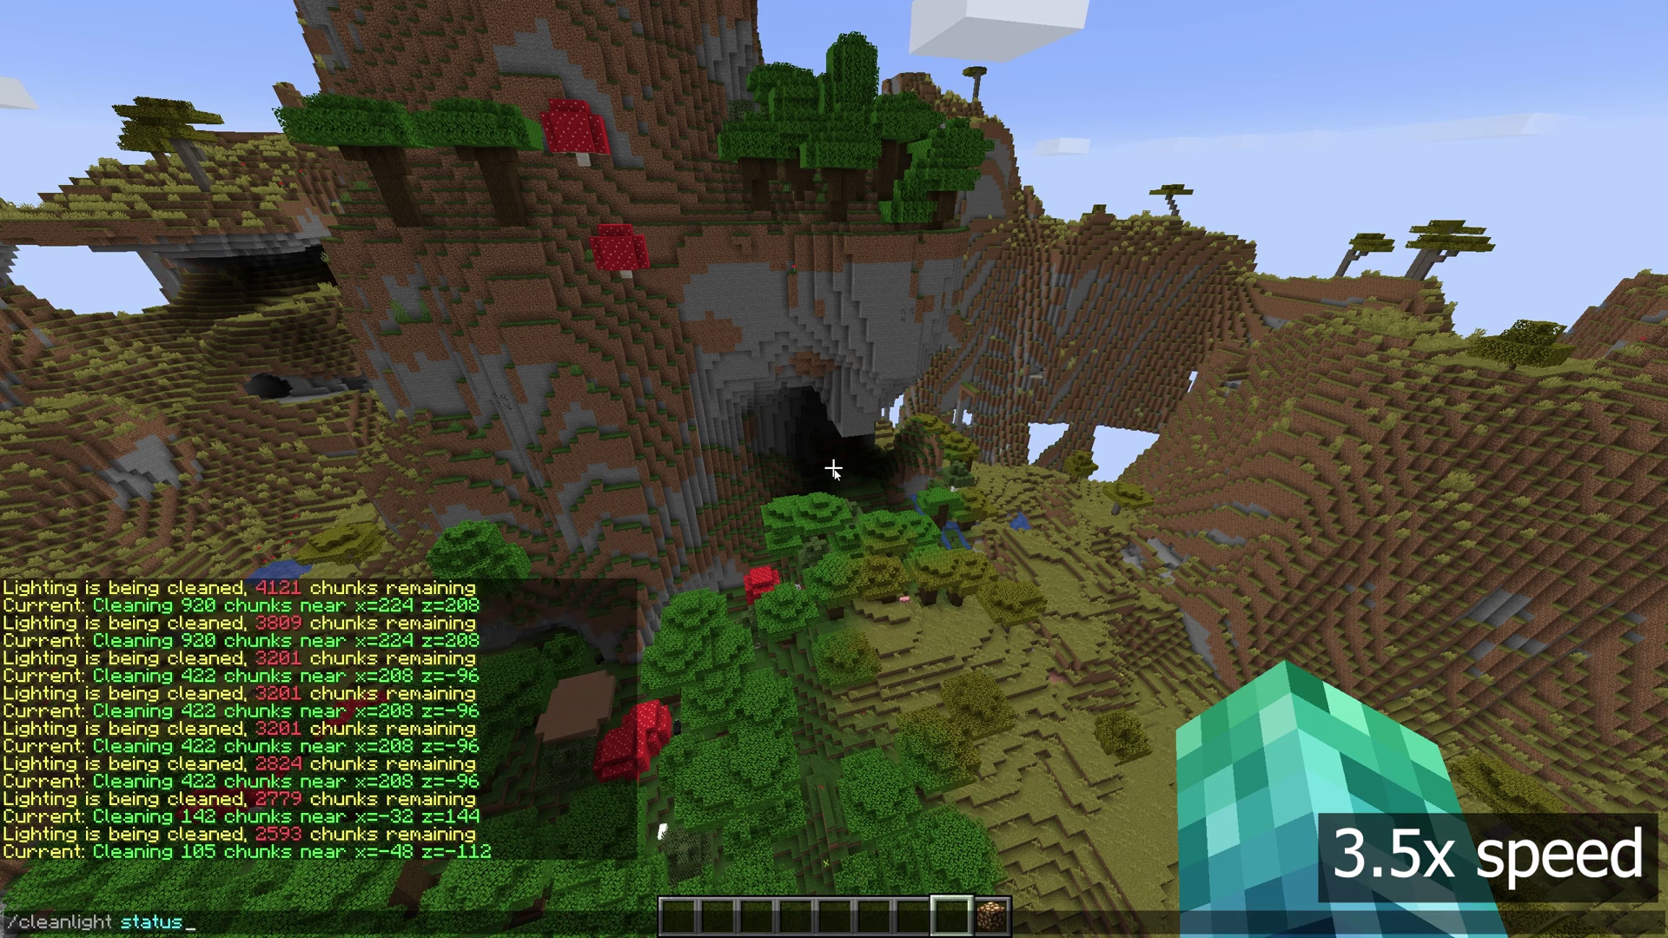
key("Return")
key("slash")
key("Up")
key("Return")
key("slash")
key("Up")
key("Return")
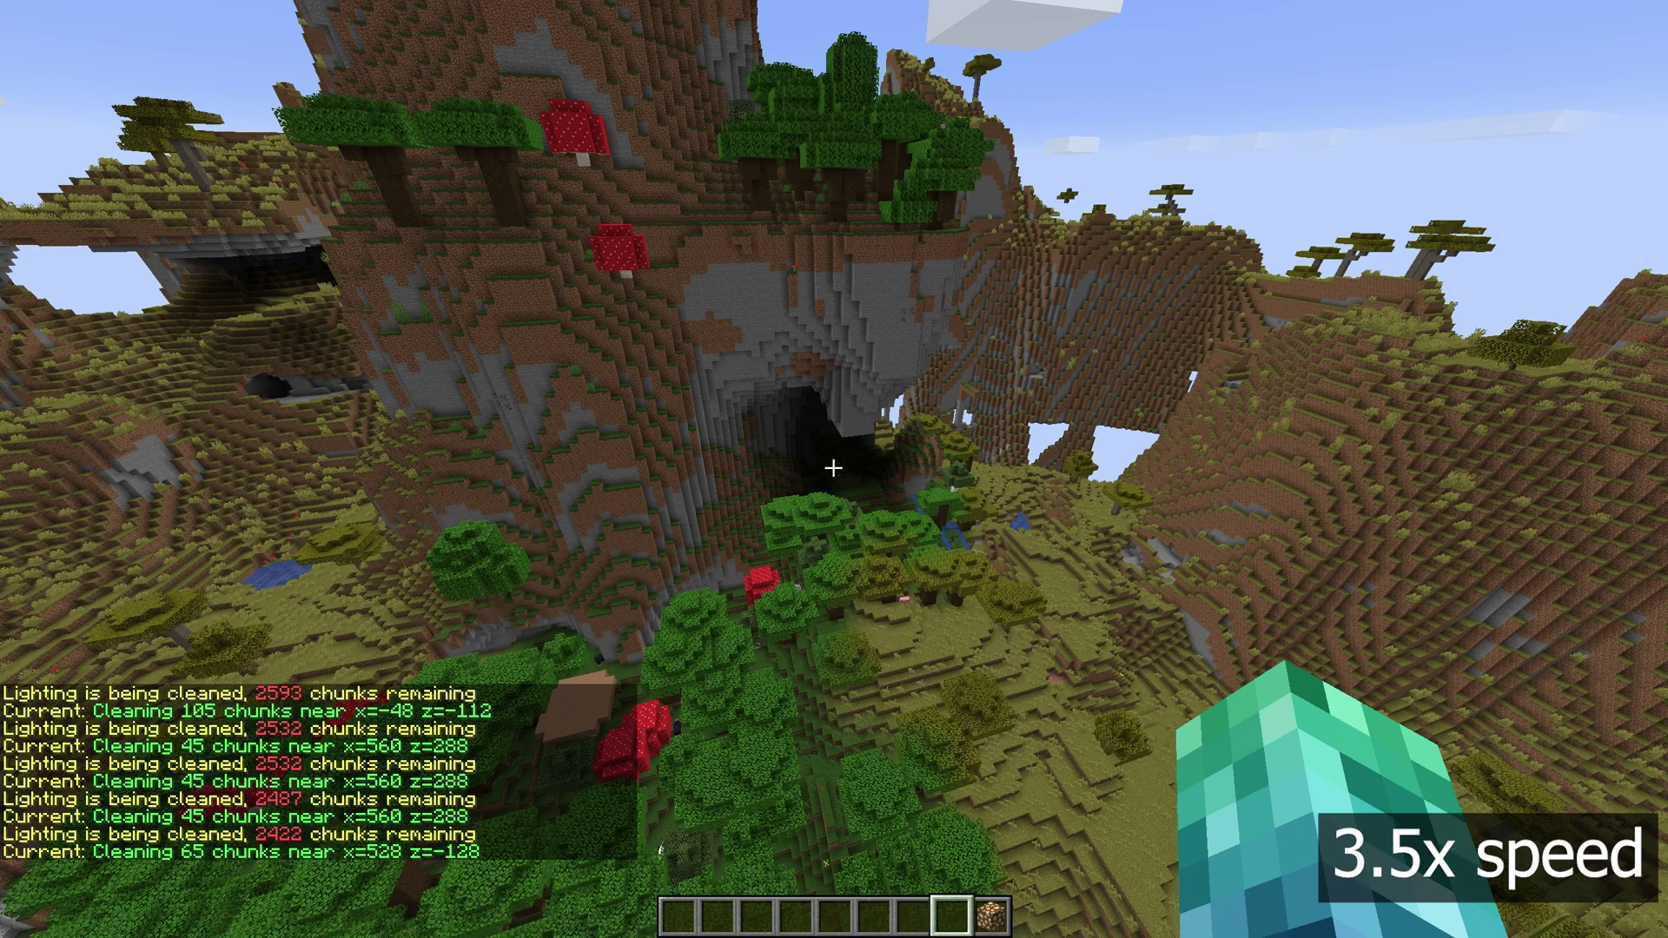
key("slash")
key("Up")
key("Return")
key("slash")
key("Up")
key("Return")
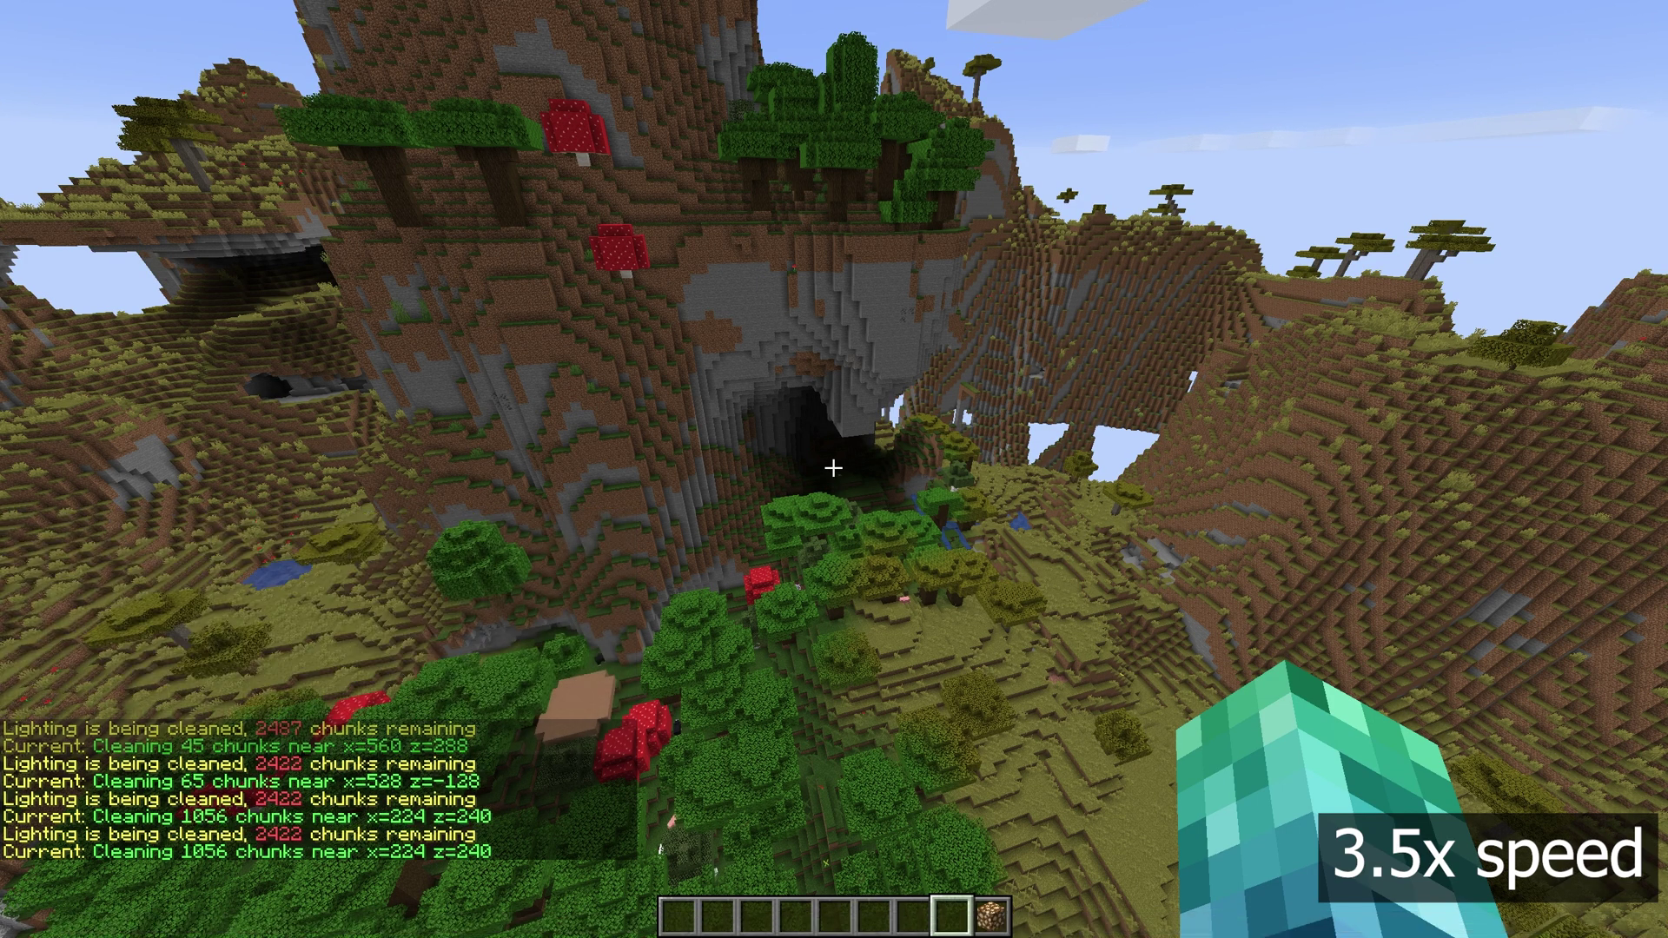
key("slash")
key("Up")
key("Return")
key("slash")
key("Up")
key("Return")
key("slash")
key("Up")
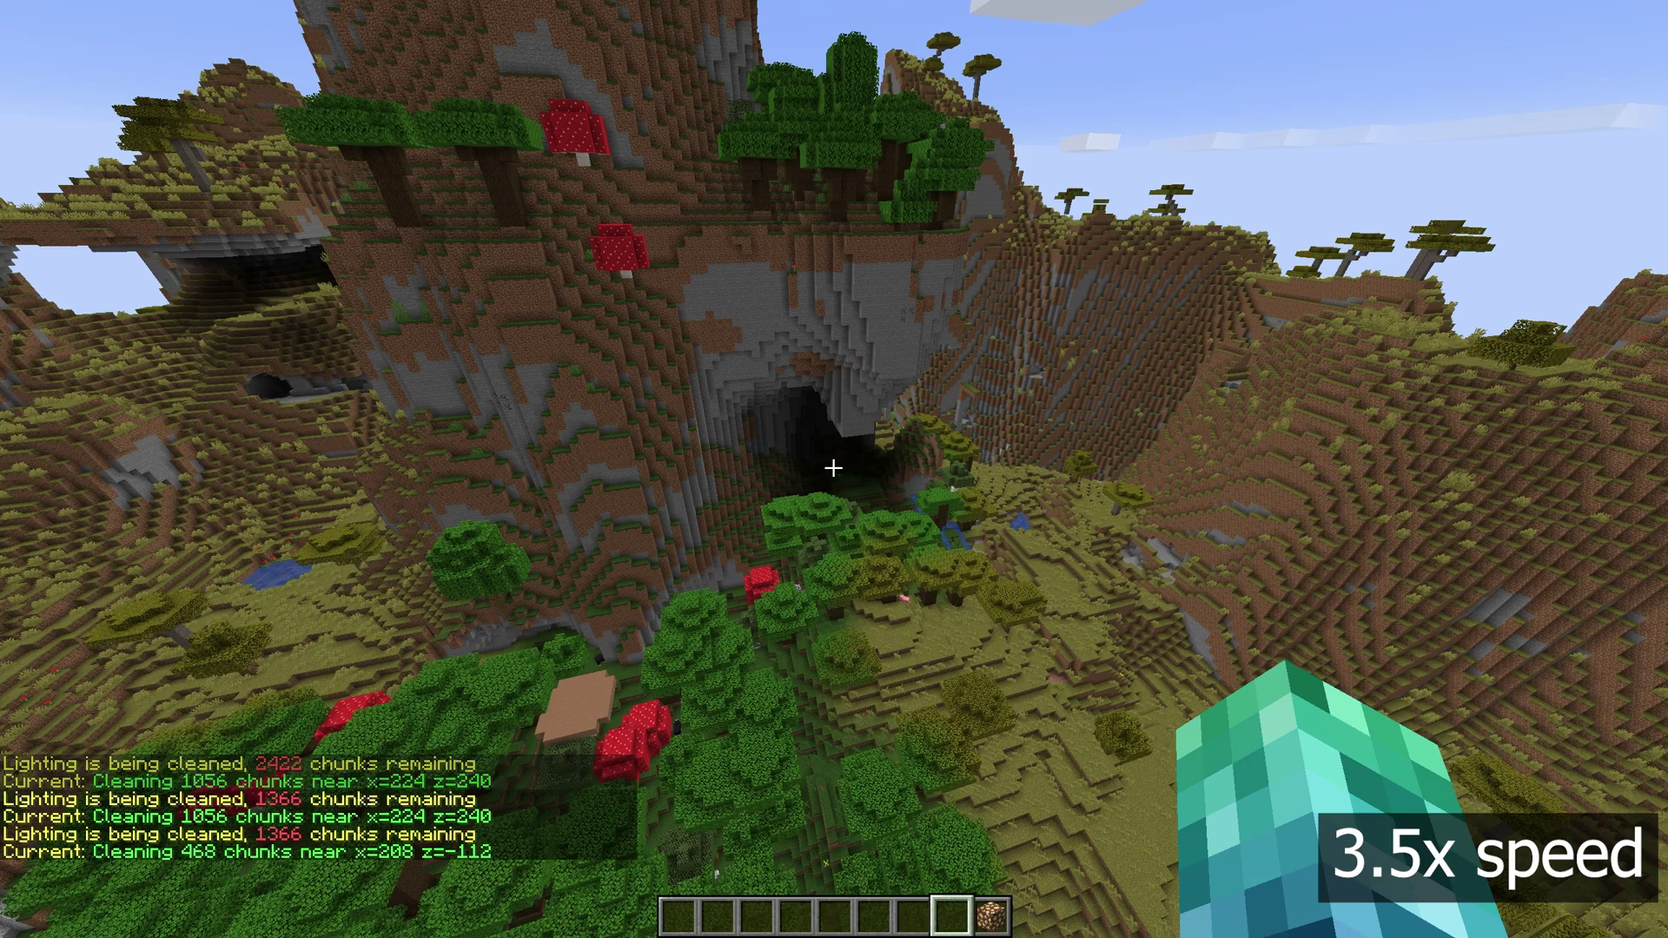
key("Return")
key("slash")
key("Up")
key("Return")
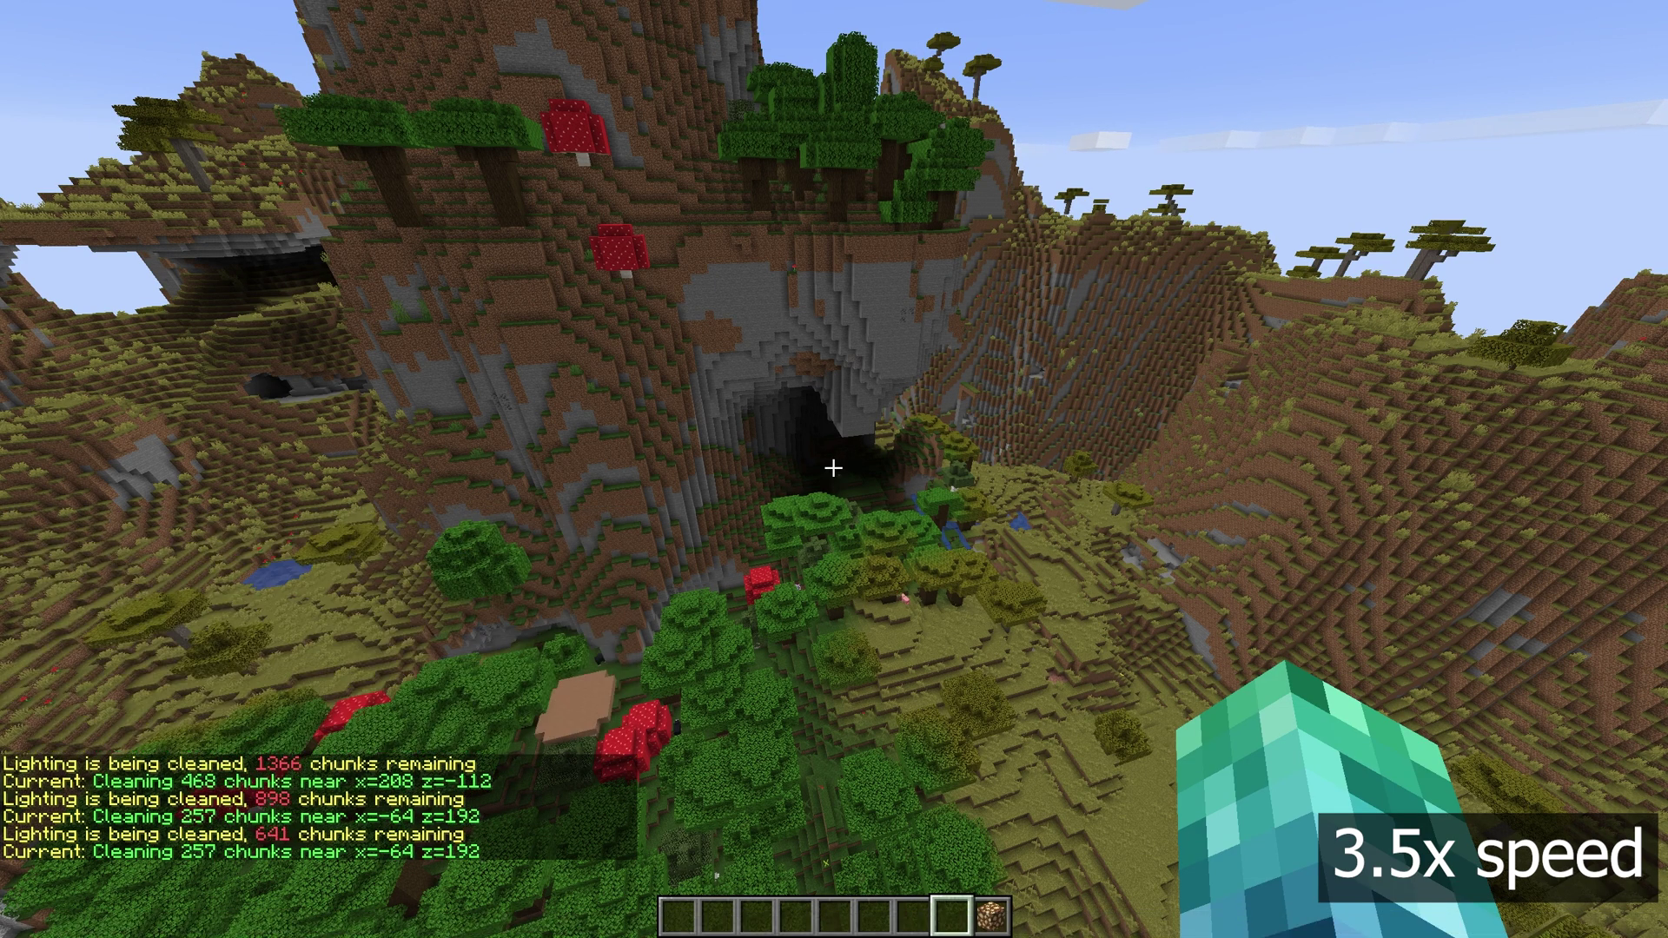
key("slash")
key("Up")
key("Return")
key("slash")
key("Up")
key("Return")
key("slash")
key("Up")
key("Return")
key("slash")
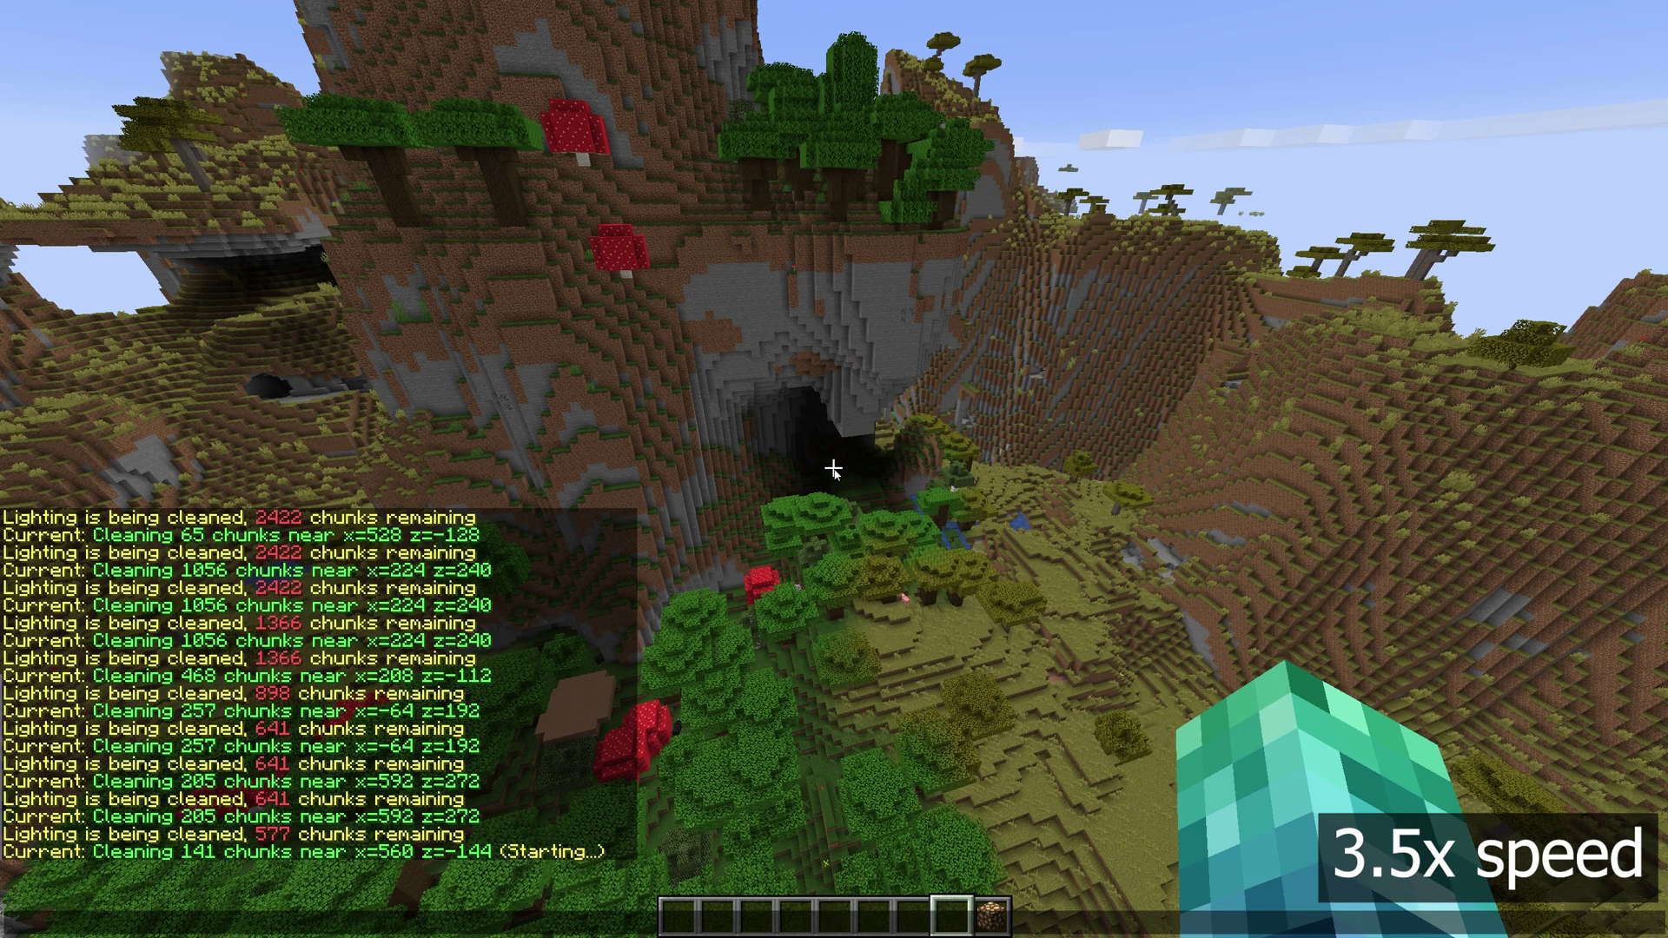
key("Up")
key("Return")
key("slash")
key("Up")
key("Return")
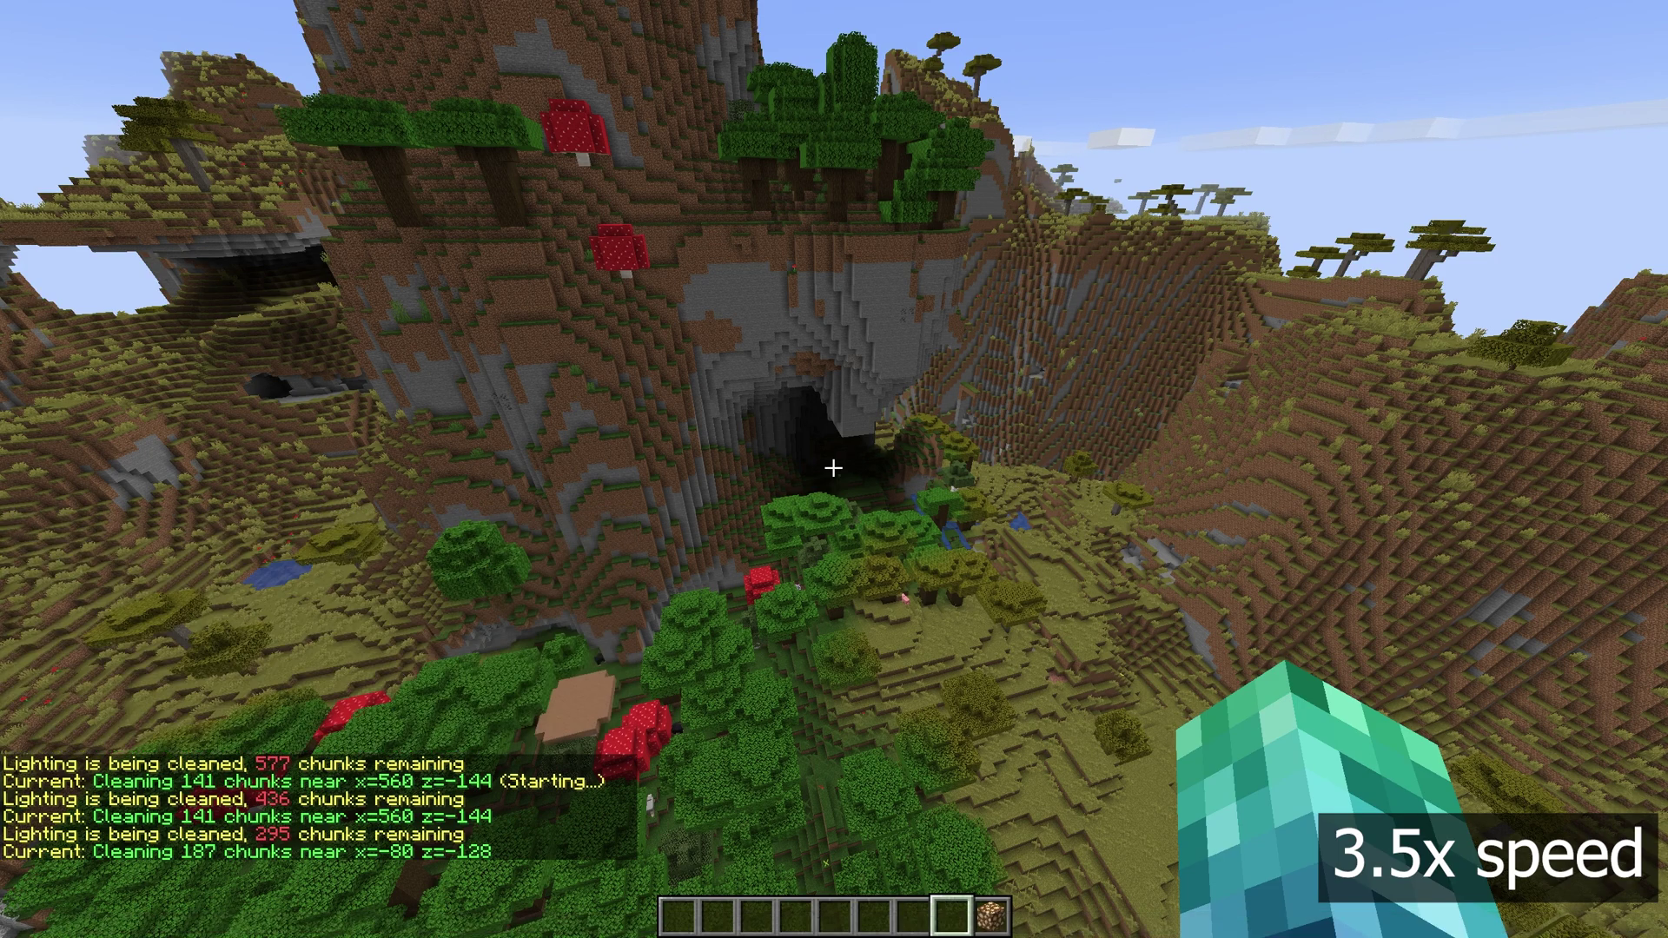
key("slash")
key("Up")
key("Return")
key("slash")
key("Up")
key("Return")
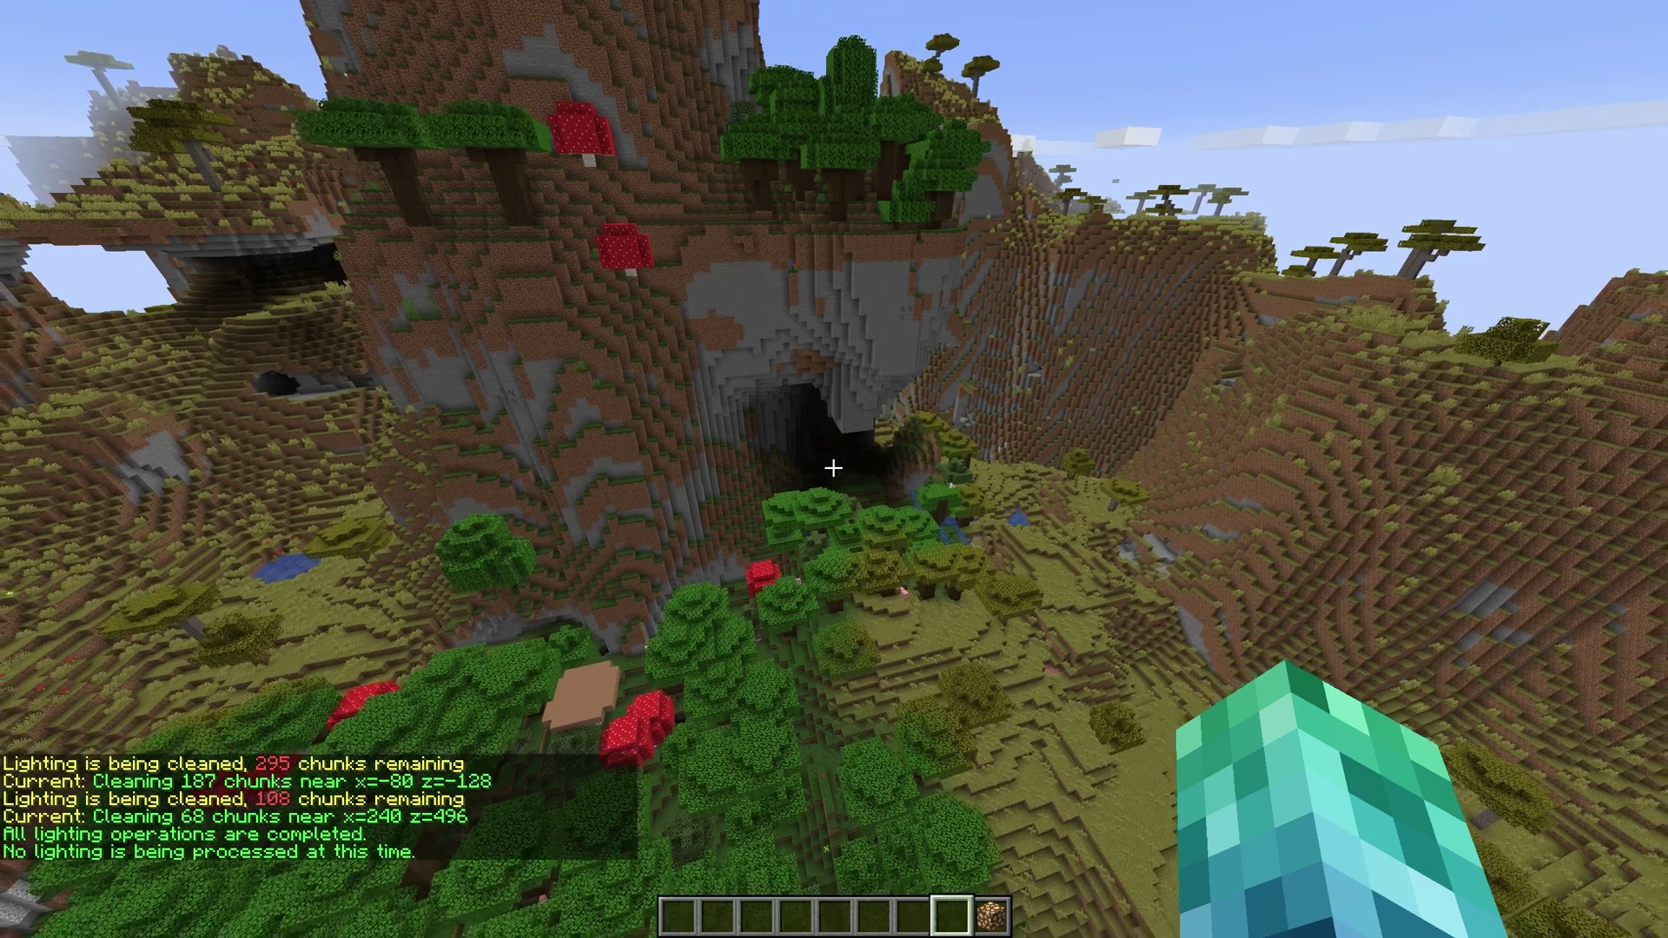
key("a")
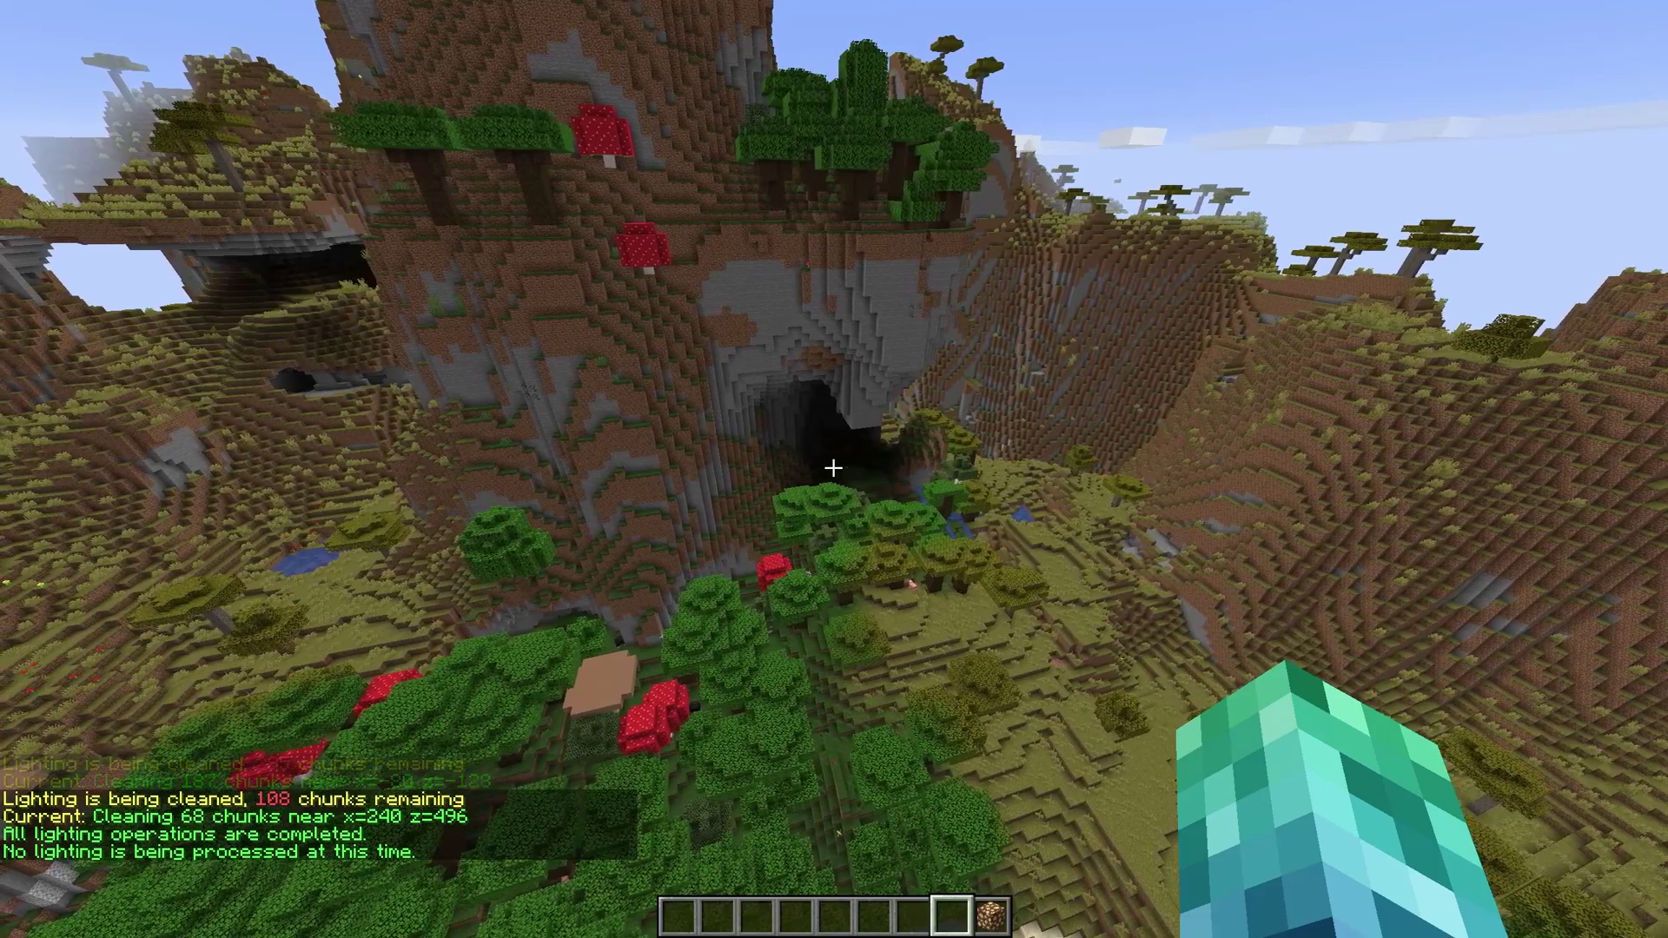
key("w")
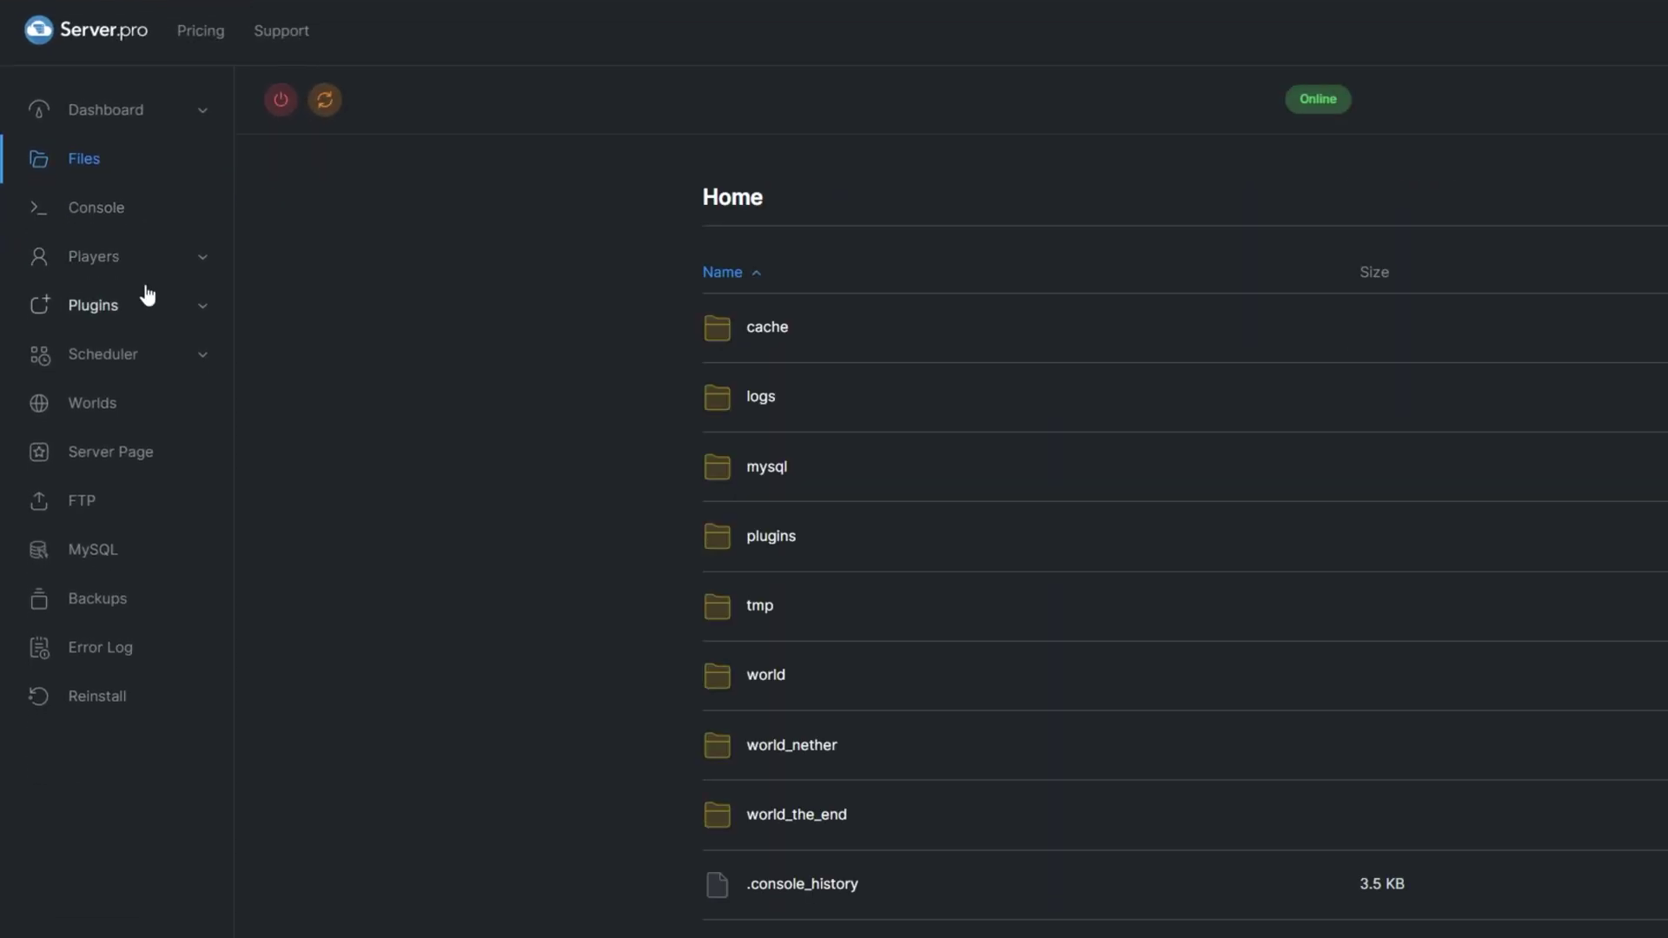
Open plugins > LightCleaner and preview PermissionDefaults.yml and Localization.yml.
left_click(771, 536)
left_click(334, 382)
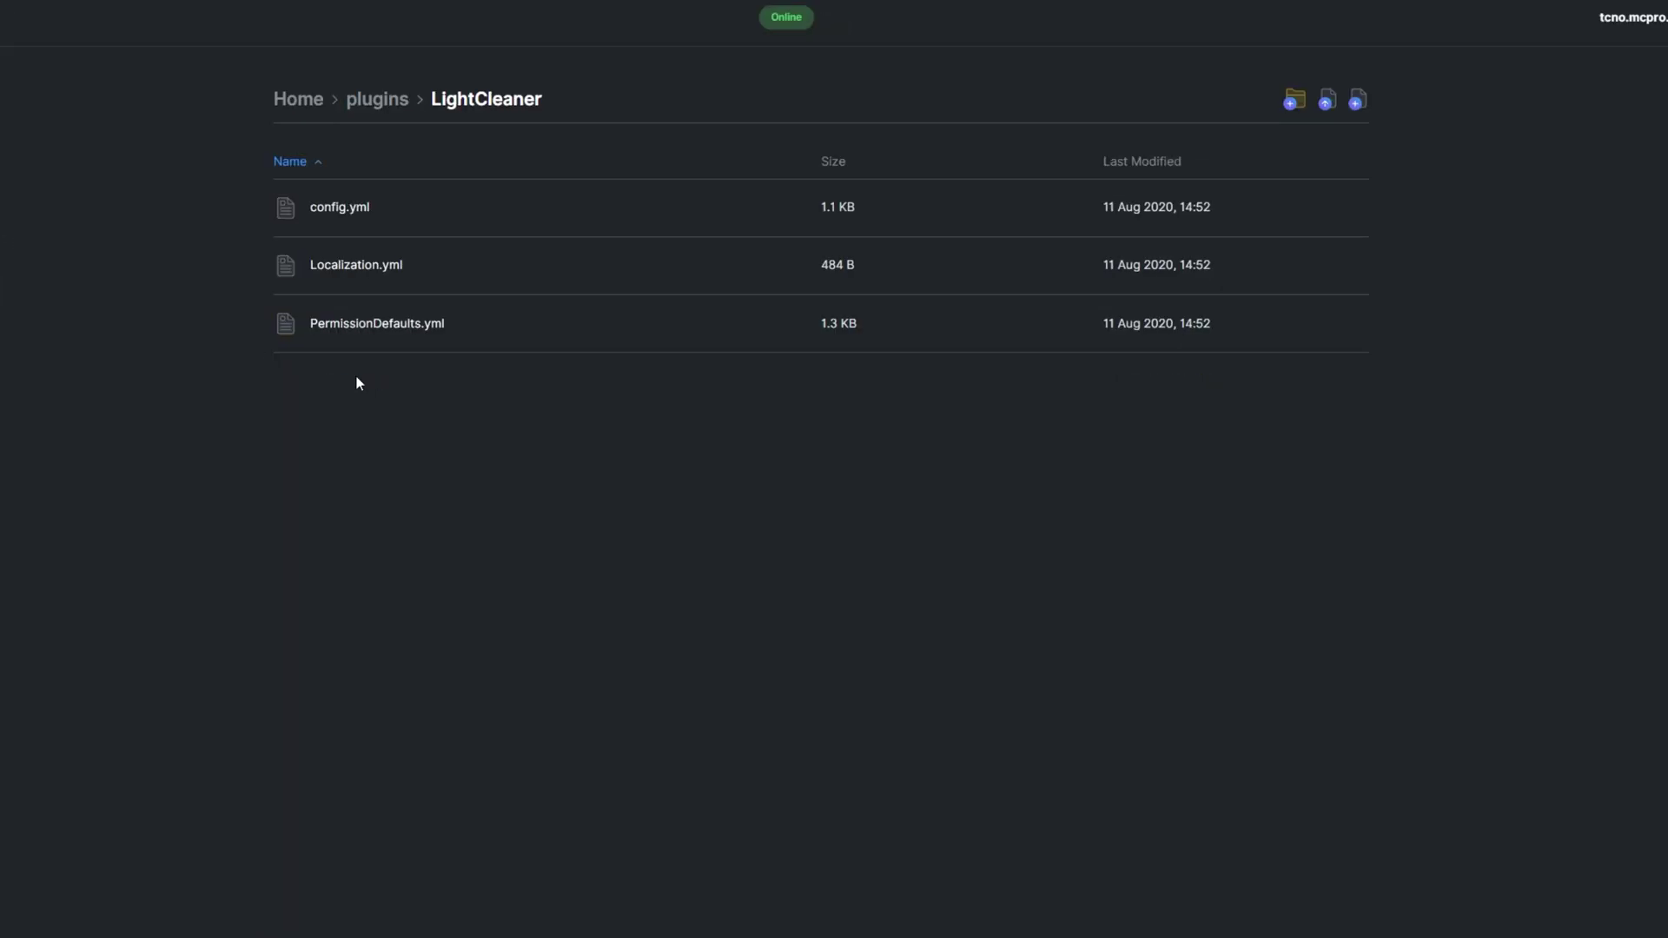
left_click(382, 323)
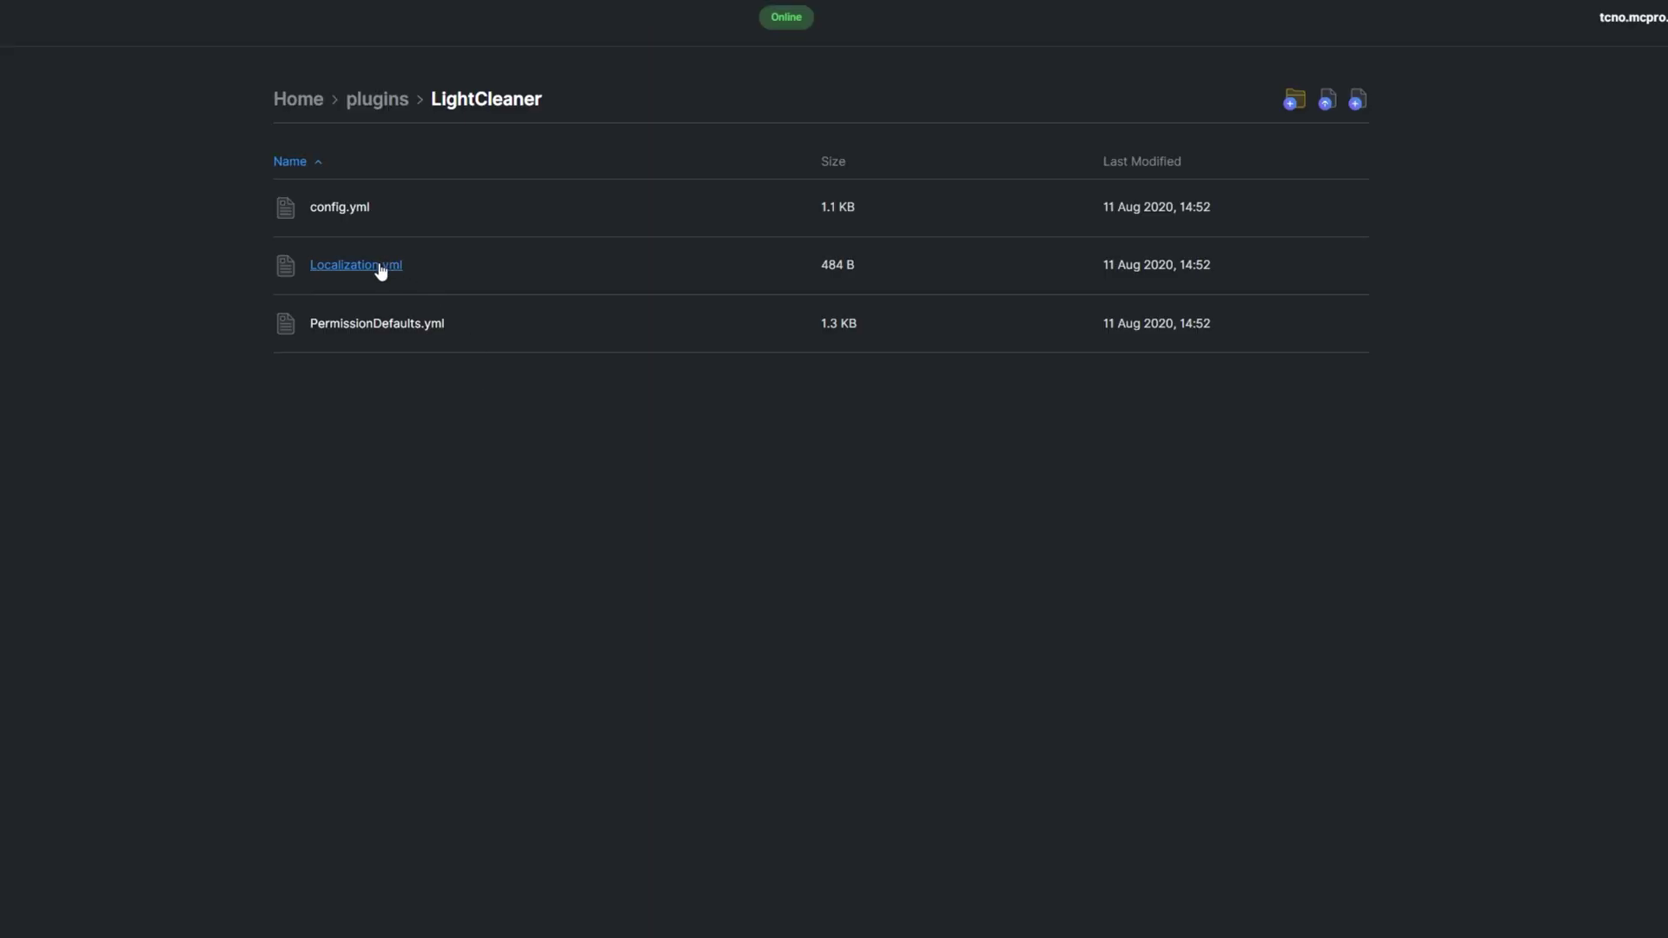
left_click(377, 272)
In config.yml, change autoCleanEnabled (line 11) and autoCleanWorldEditEnabled (line 15) from false to true.
left_click(360, 208)
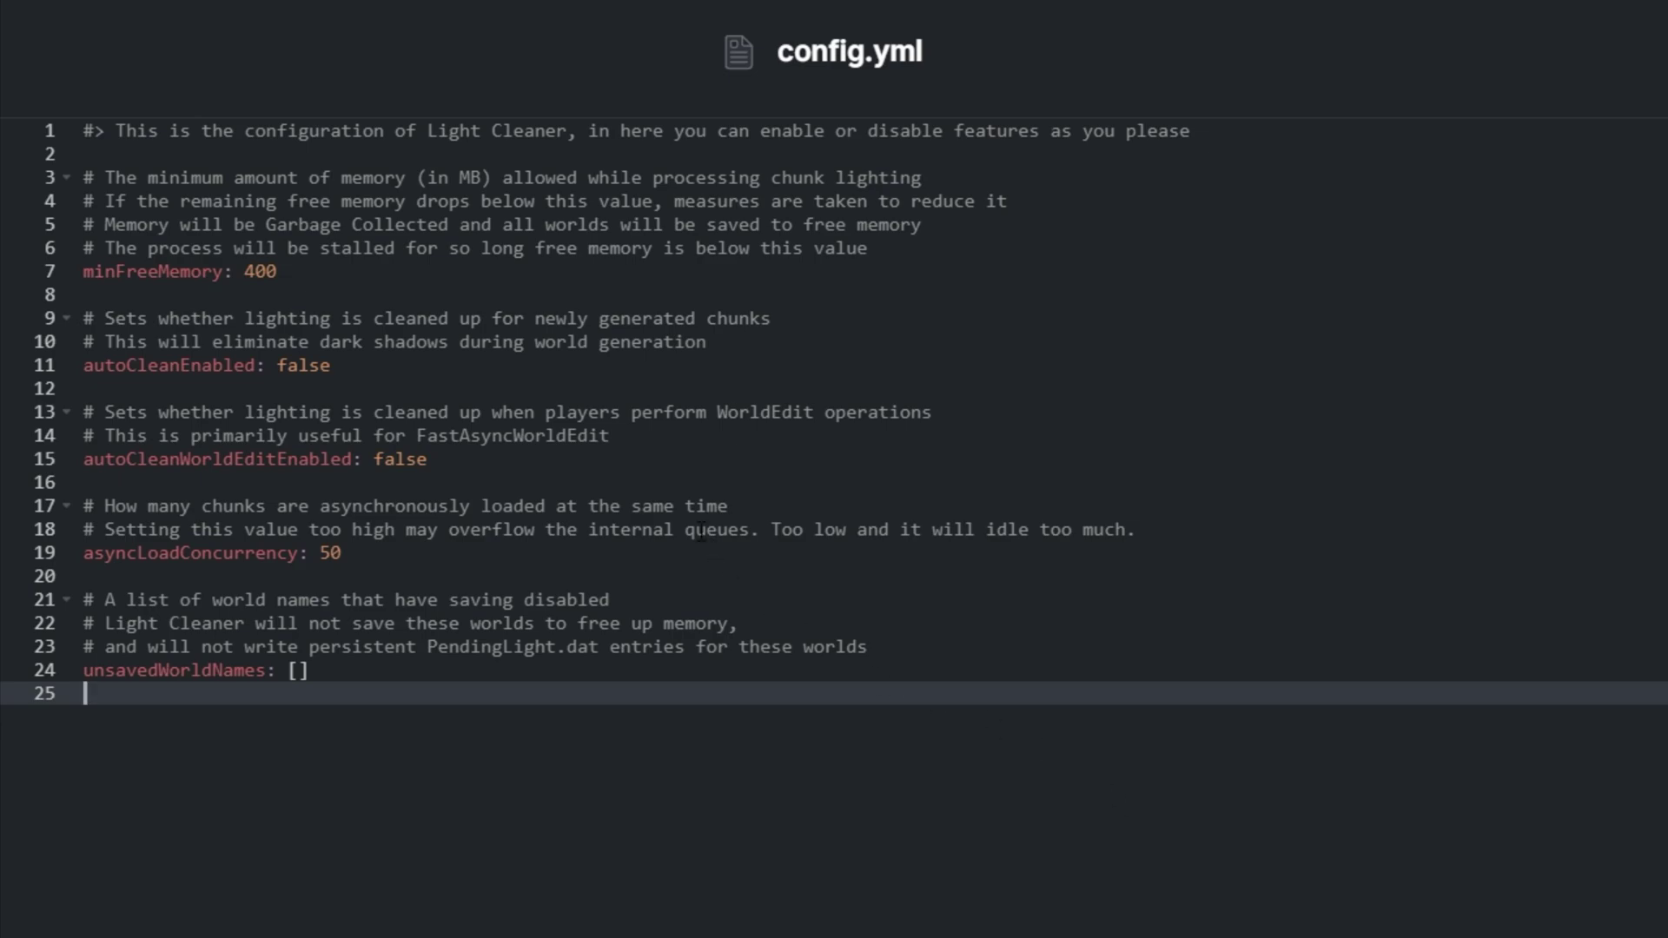
left_click(432, 375)
key("ctrl+BackSpace")
type("tru")
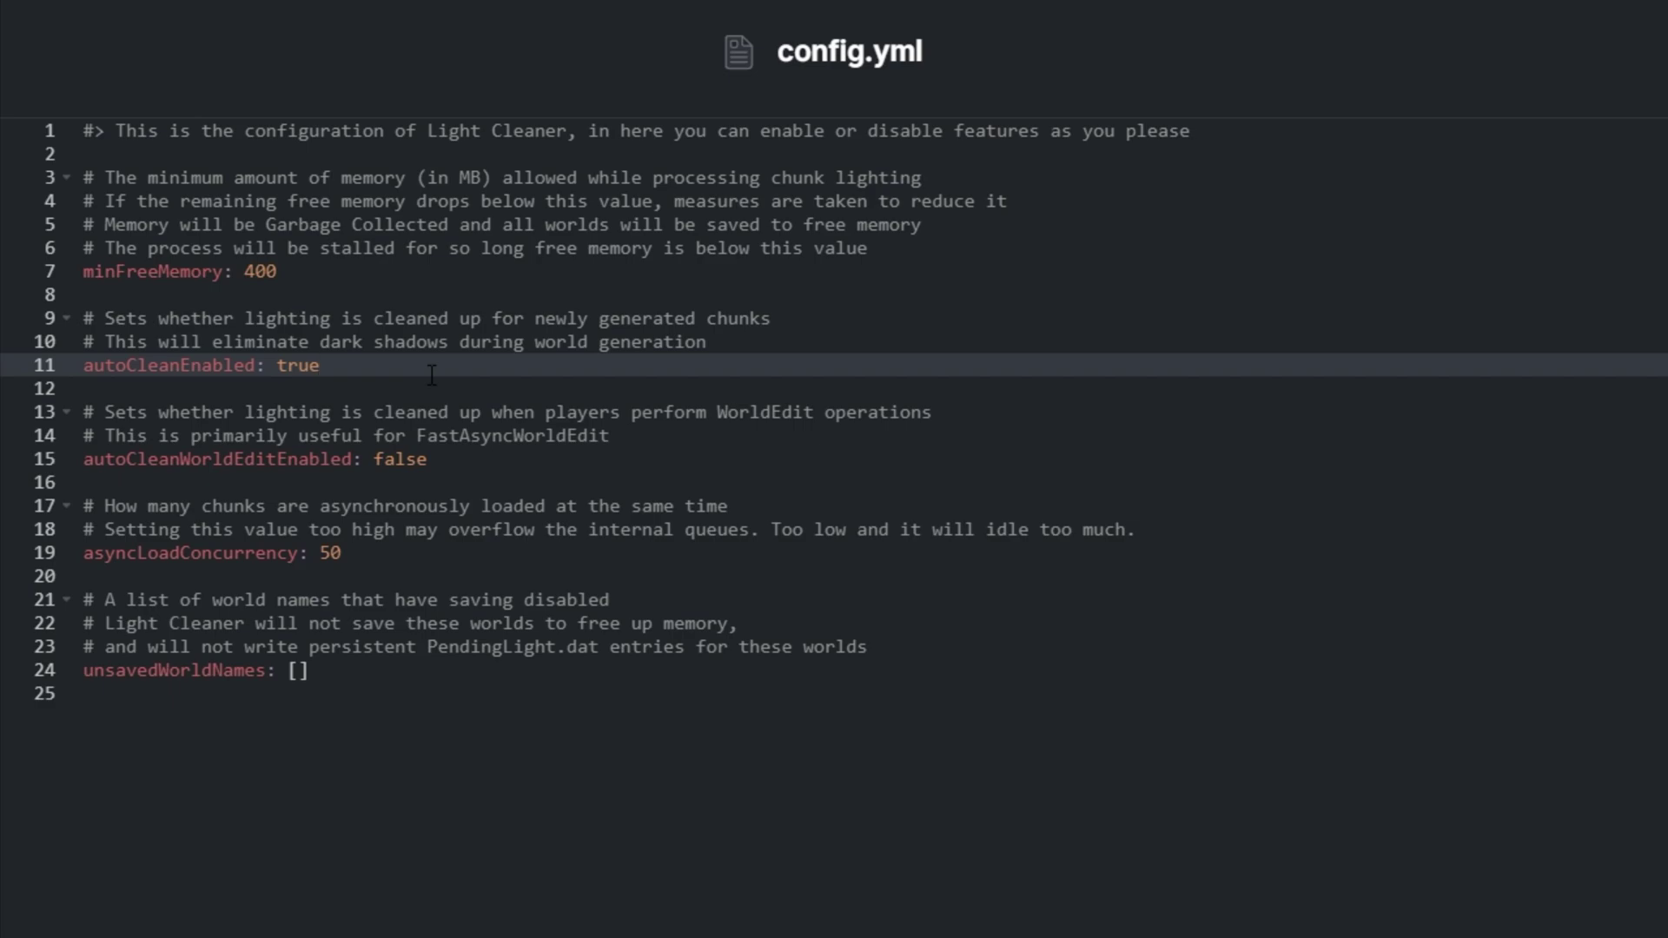
left_click(445, 460)
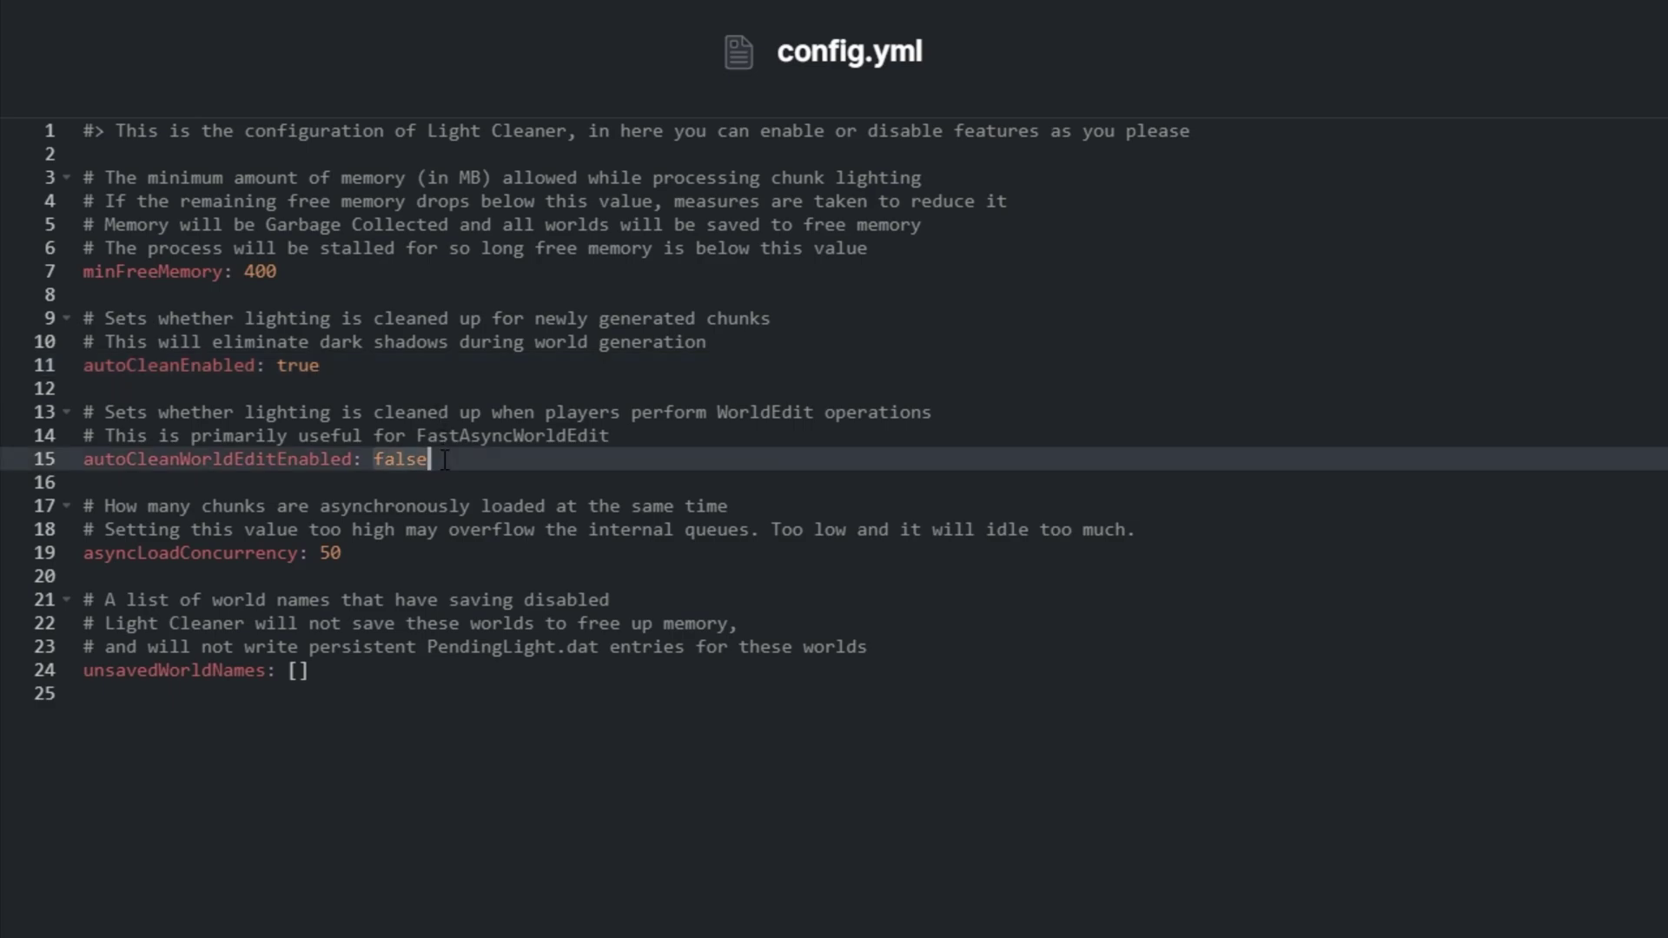
key("ctrl+BackSpace")
type("tru")
left_click(351, 277)
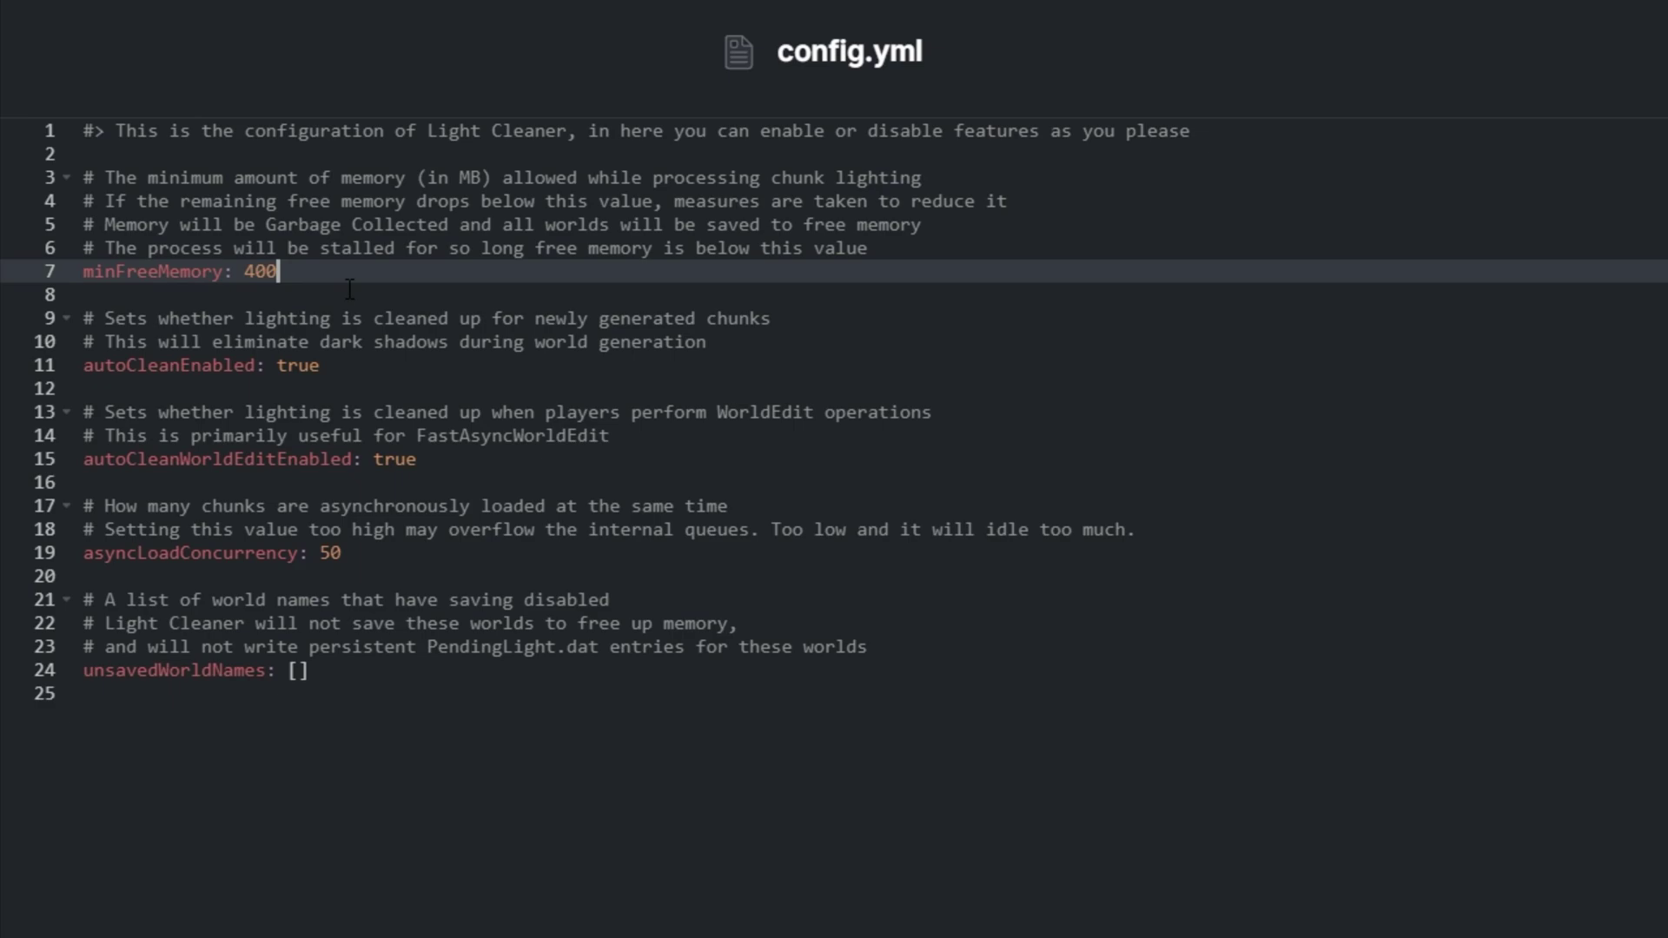
Note asyncLoadConcurrency 50, then fly over the hills, forests and mushroom trees checking lighting.
left_click(388, 547)
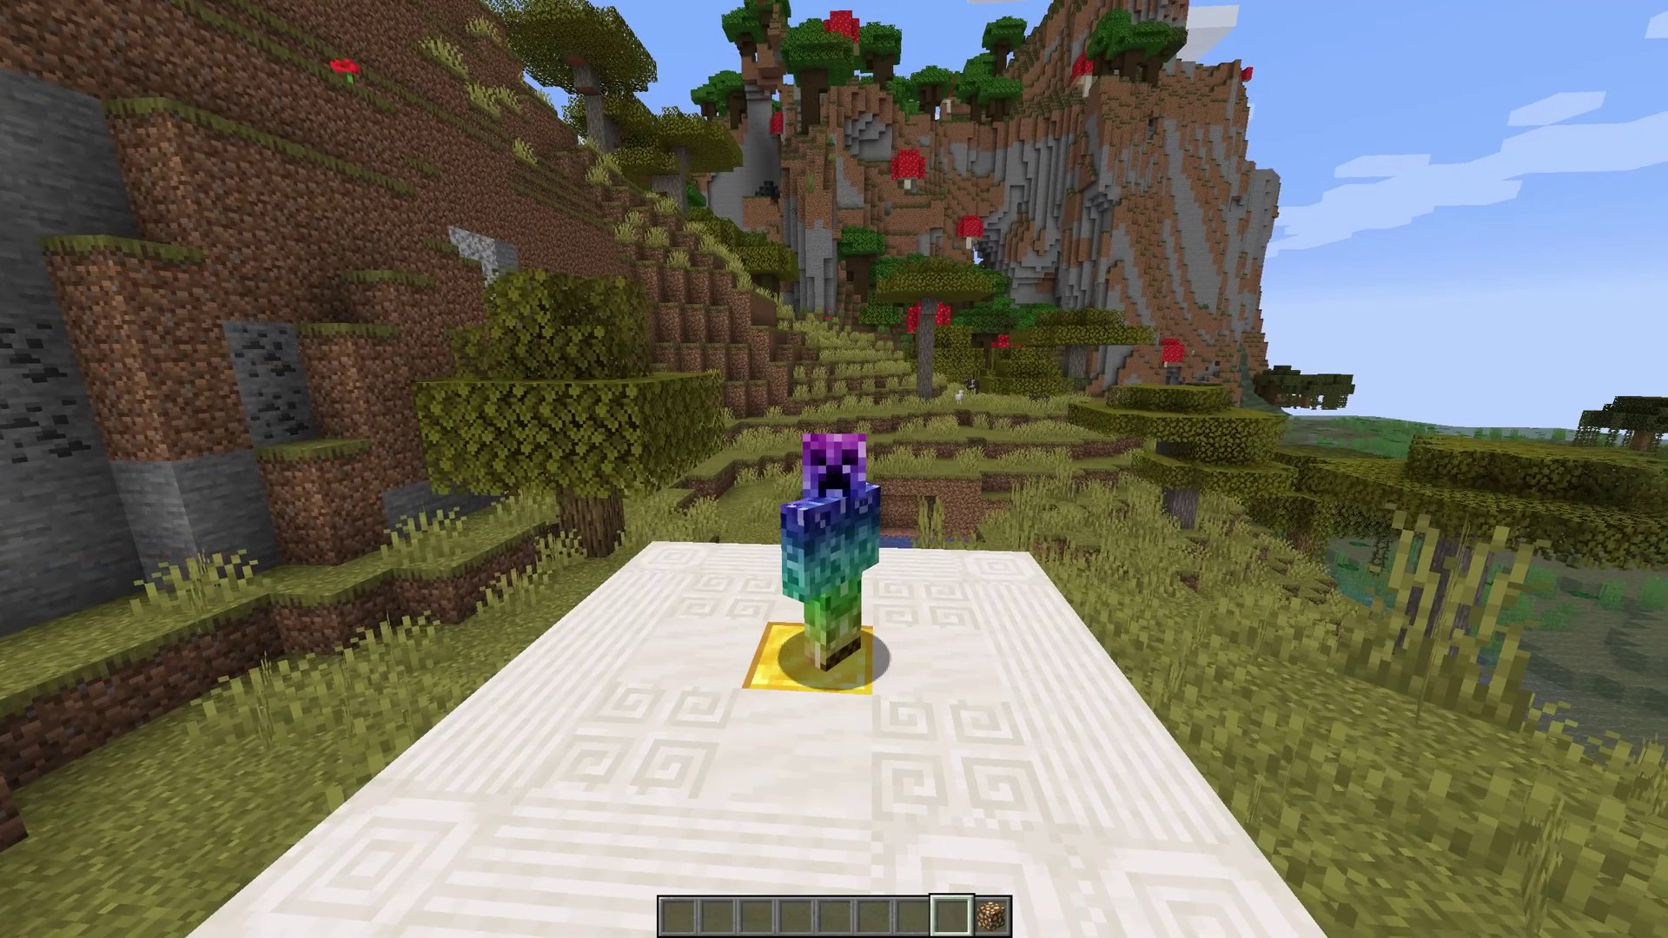
key("w")
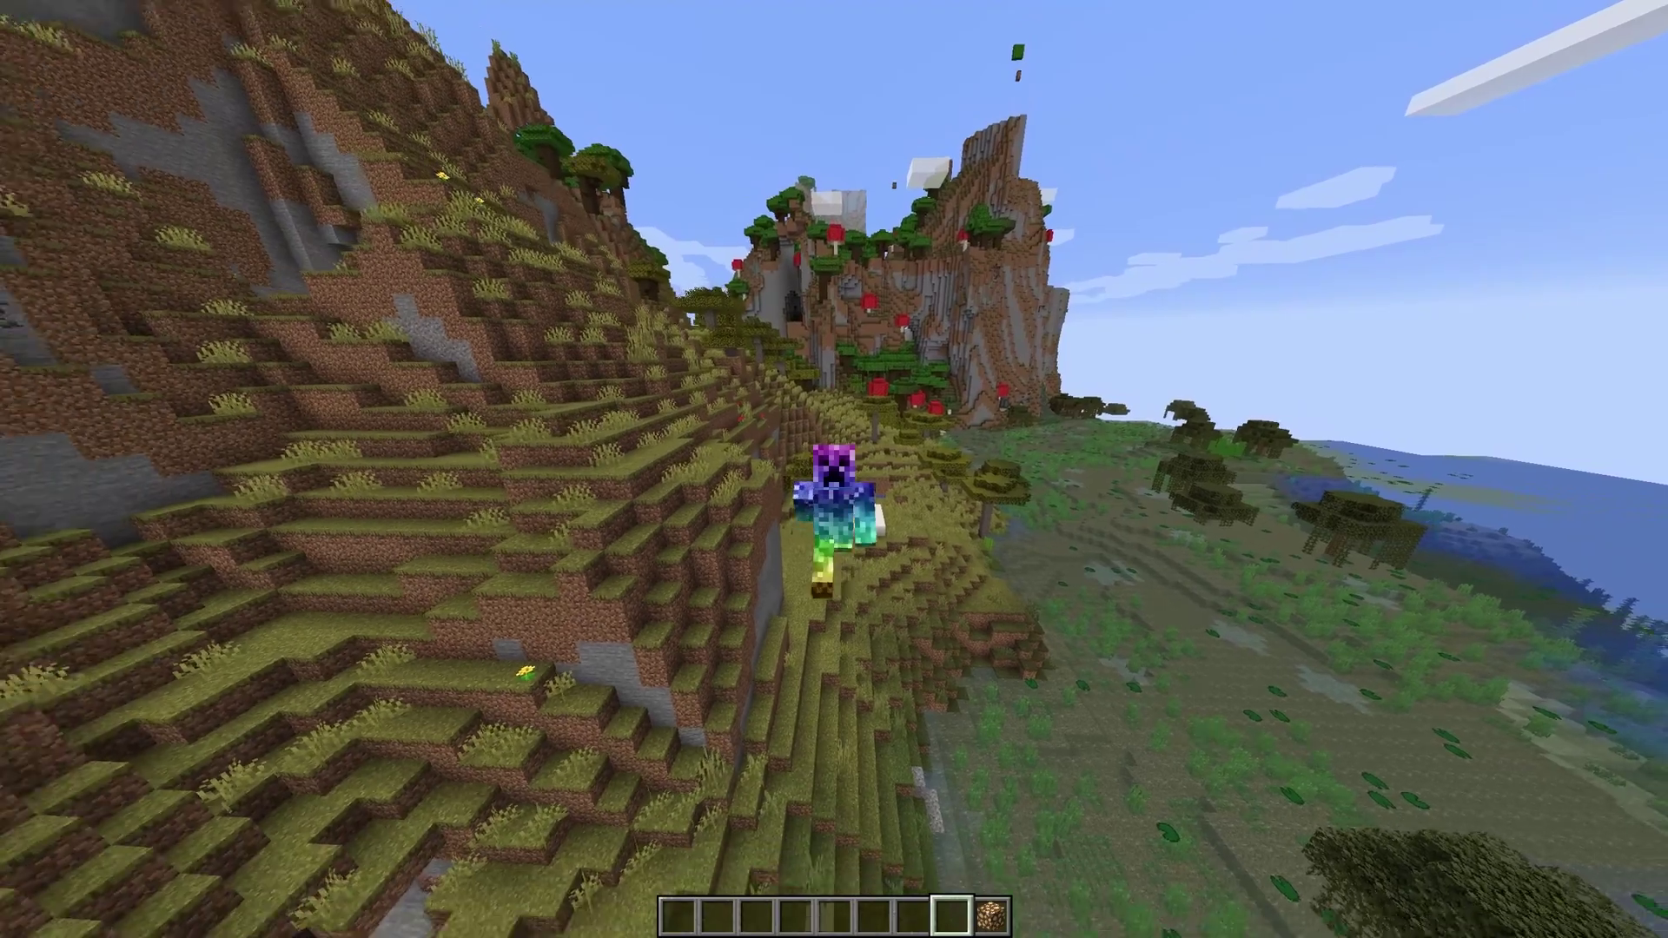
key("w")
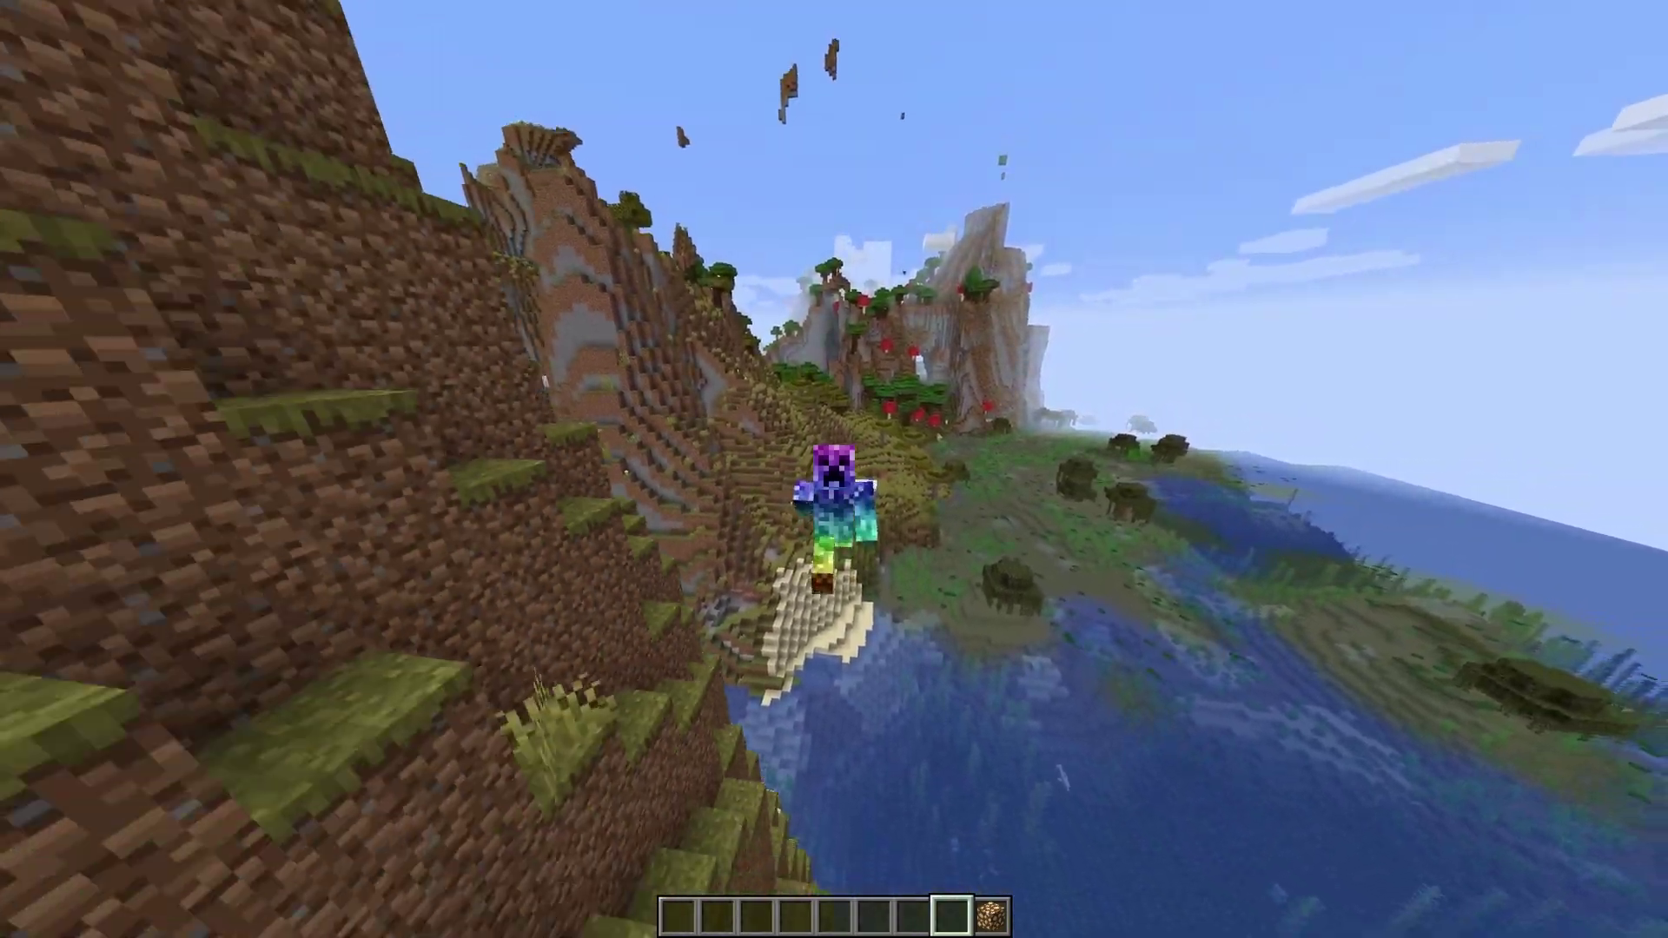
key("w")
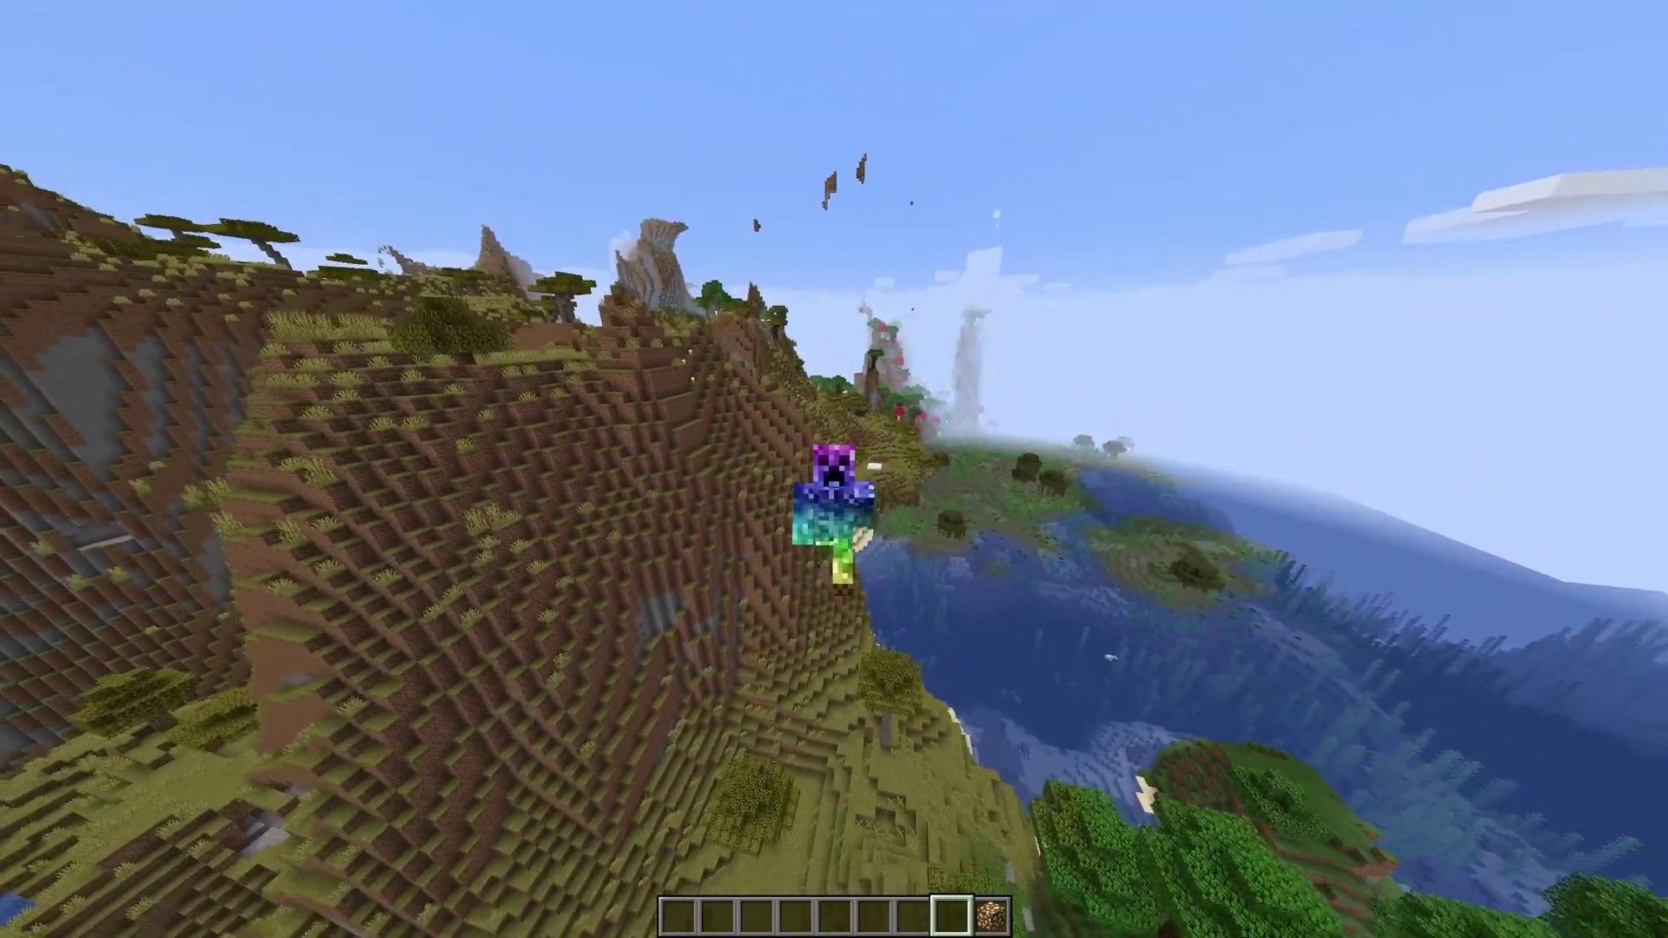
key("w")
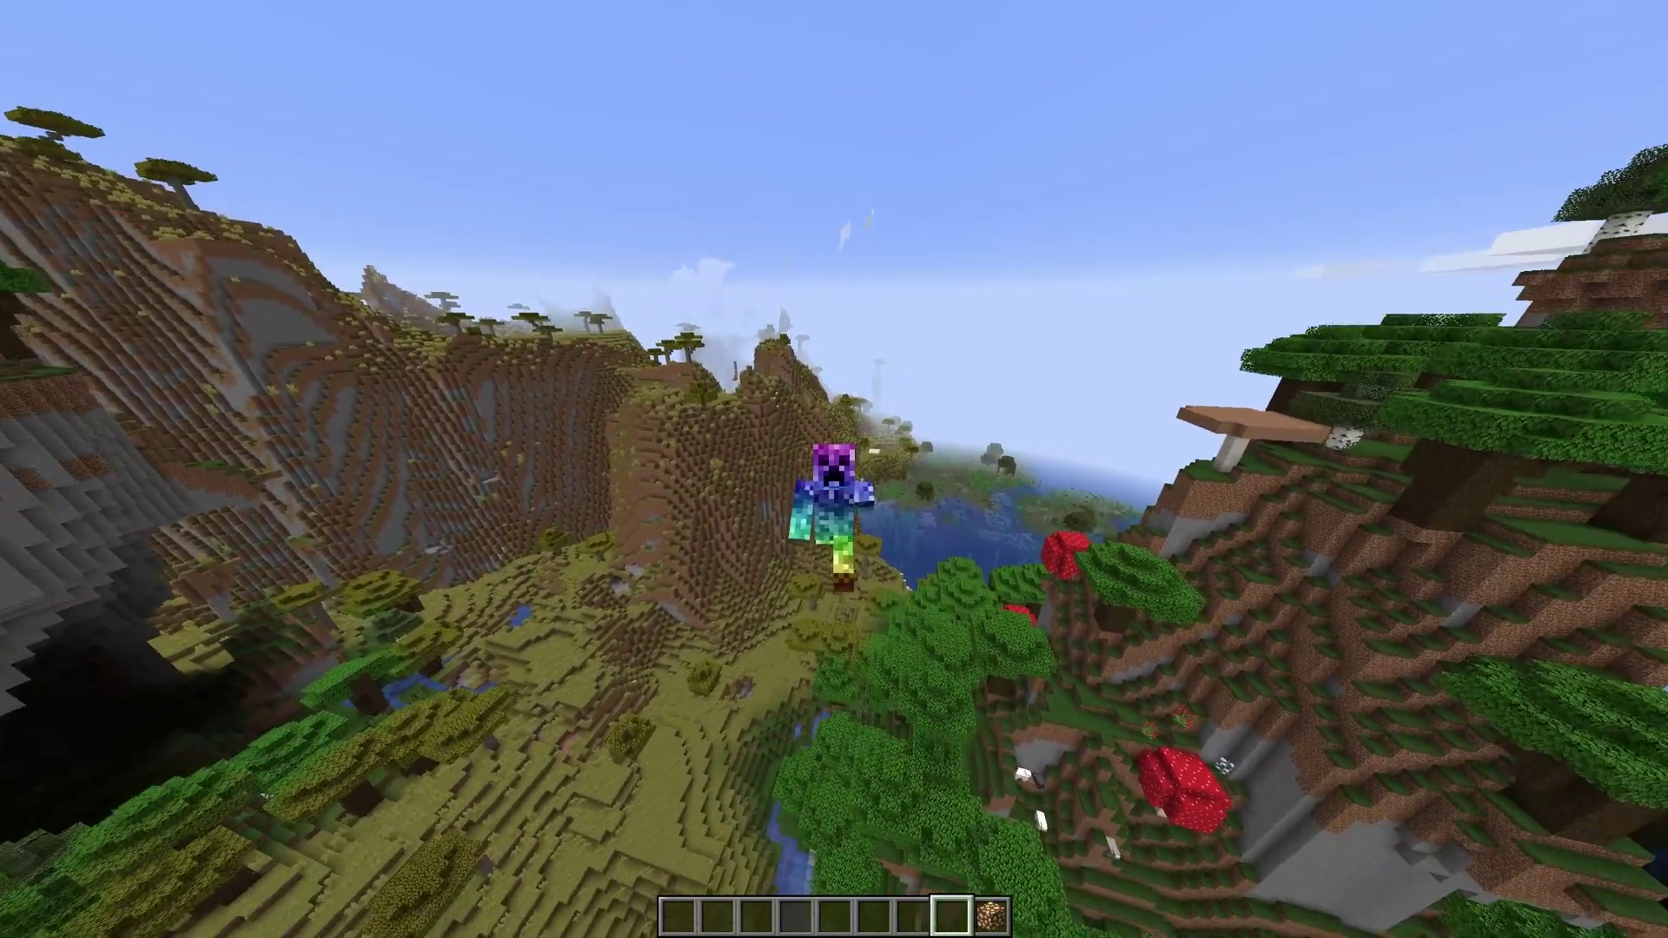
key("w")
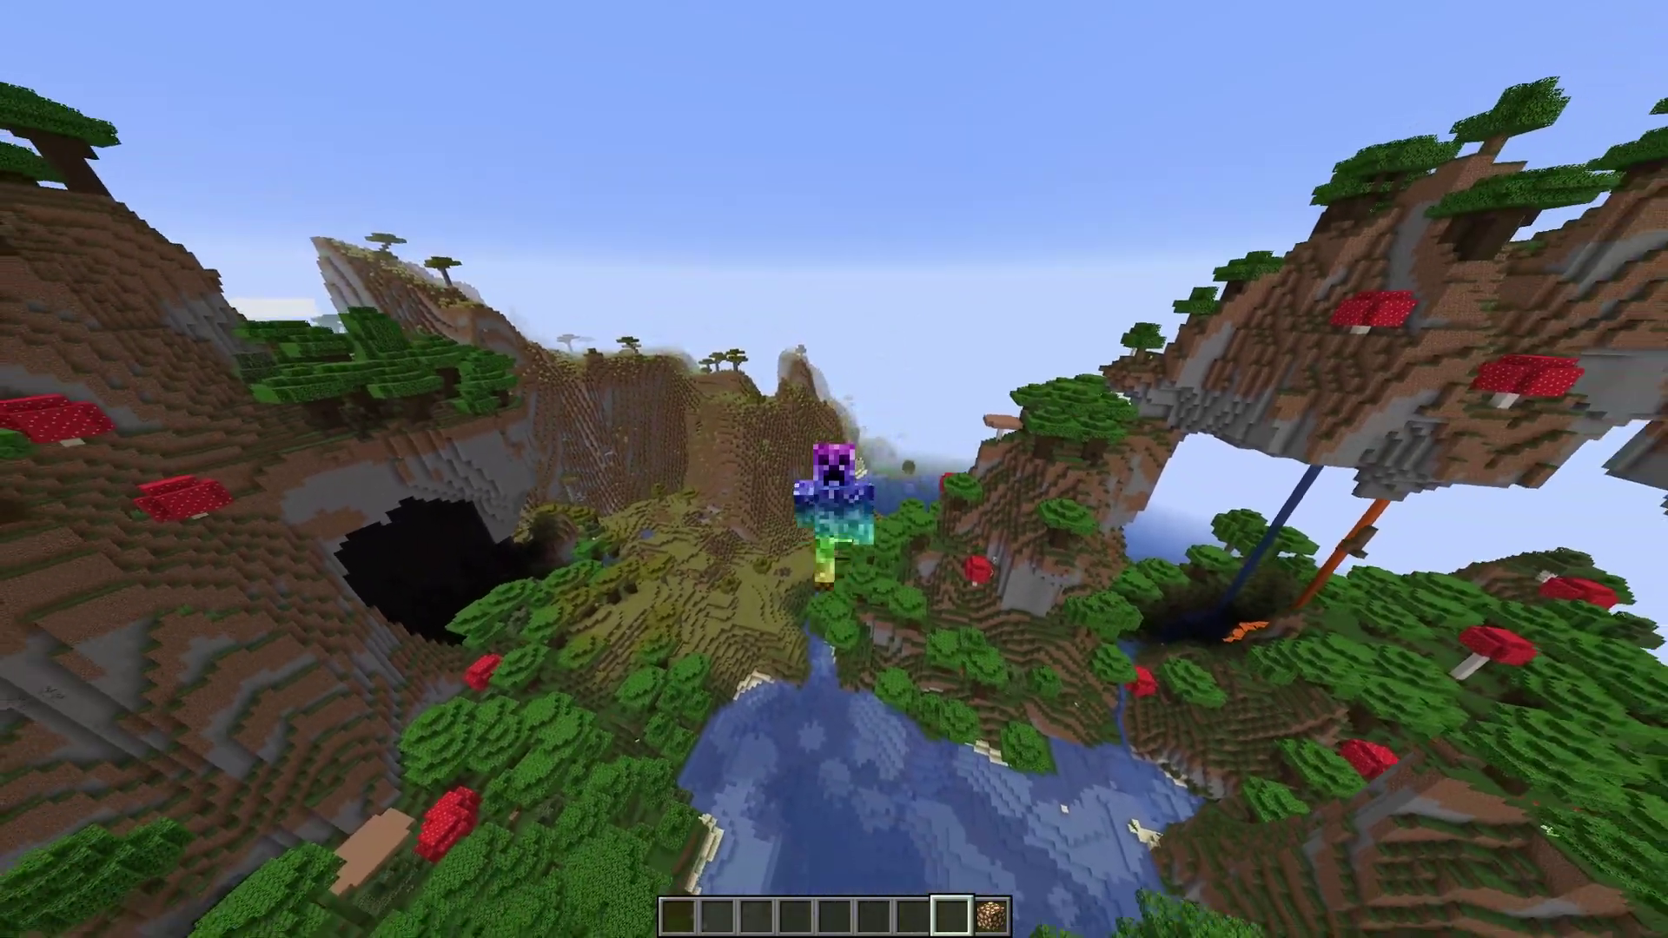
key("w")
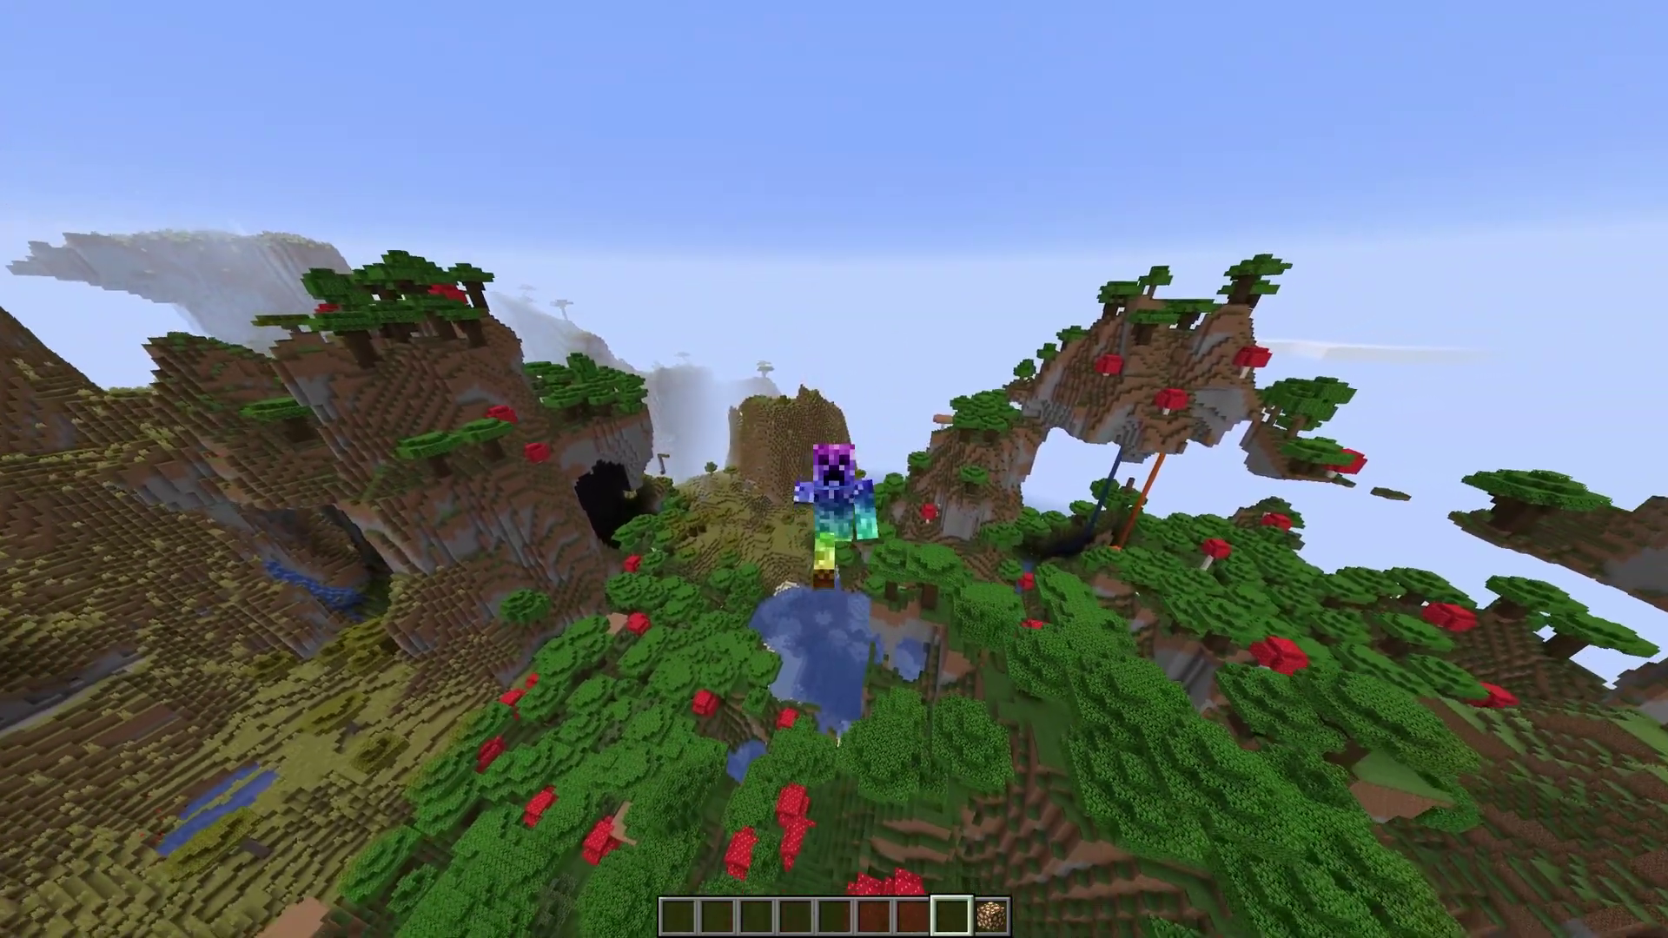